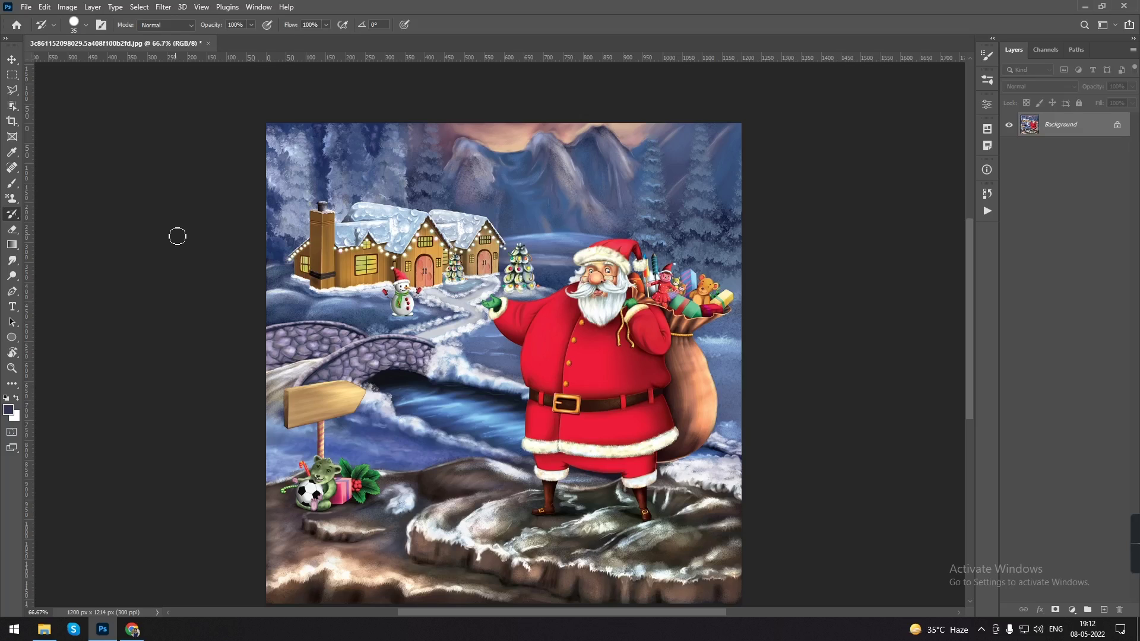
Pan the Christmas scene to frame Santa and the houses.
drag(140, 308, 144, 278)
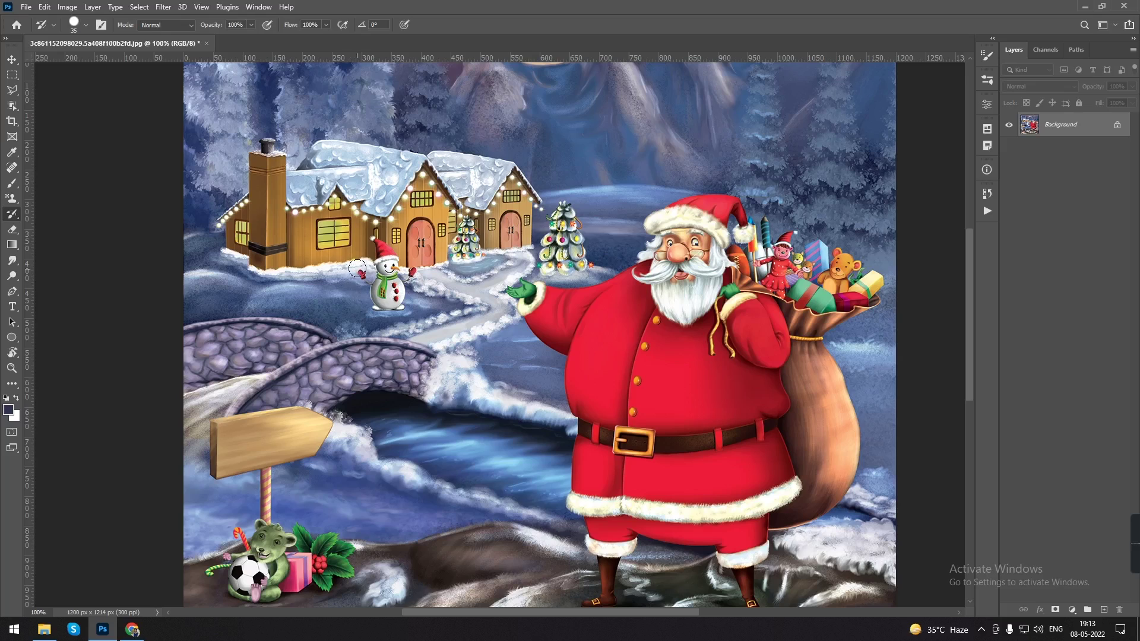
Paint dark blue strokes and dabs over the snowman, the Christmas trees and nearby trees.
key(b)
drag(371, 258, 368, 332)
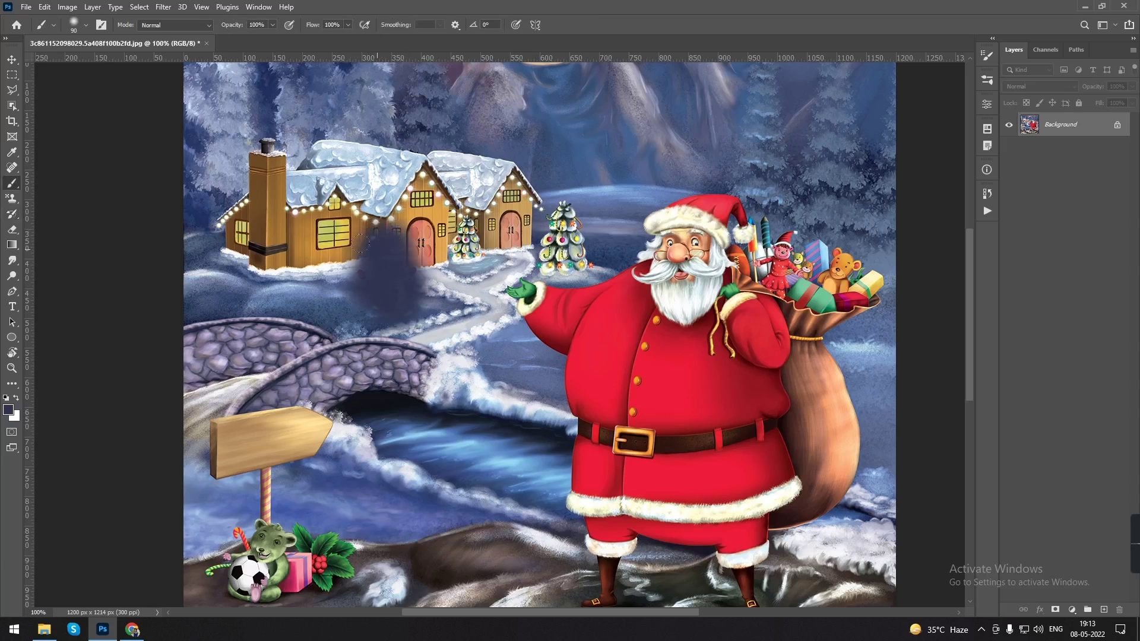
drag(564, 208, 528, 267)
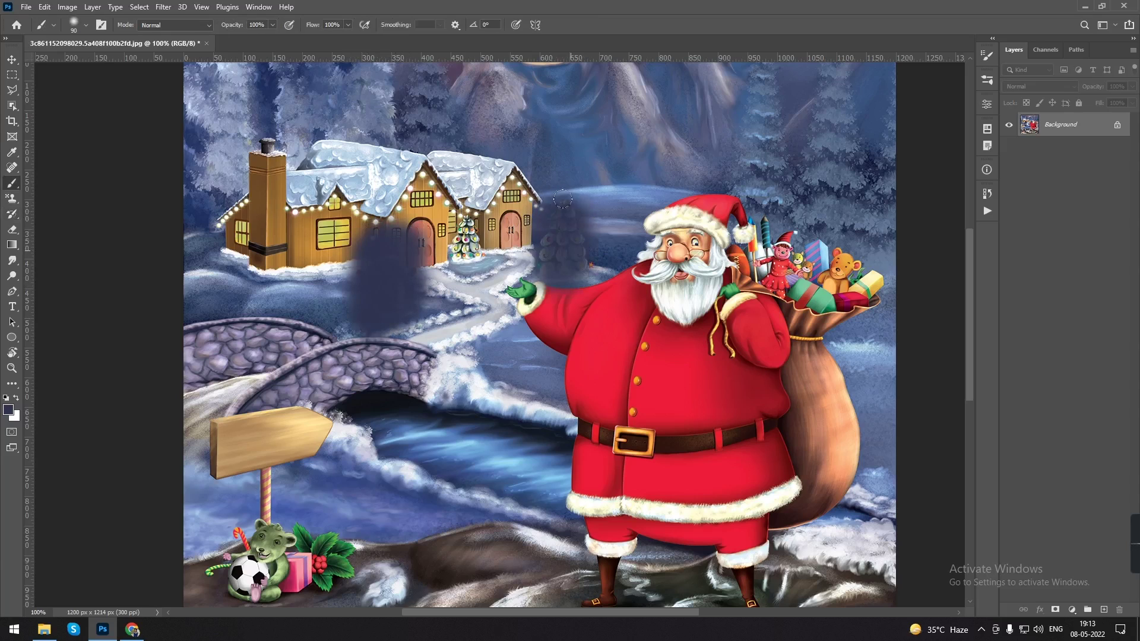
drag(466, 226, 413, 291)
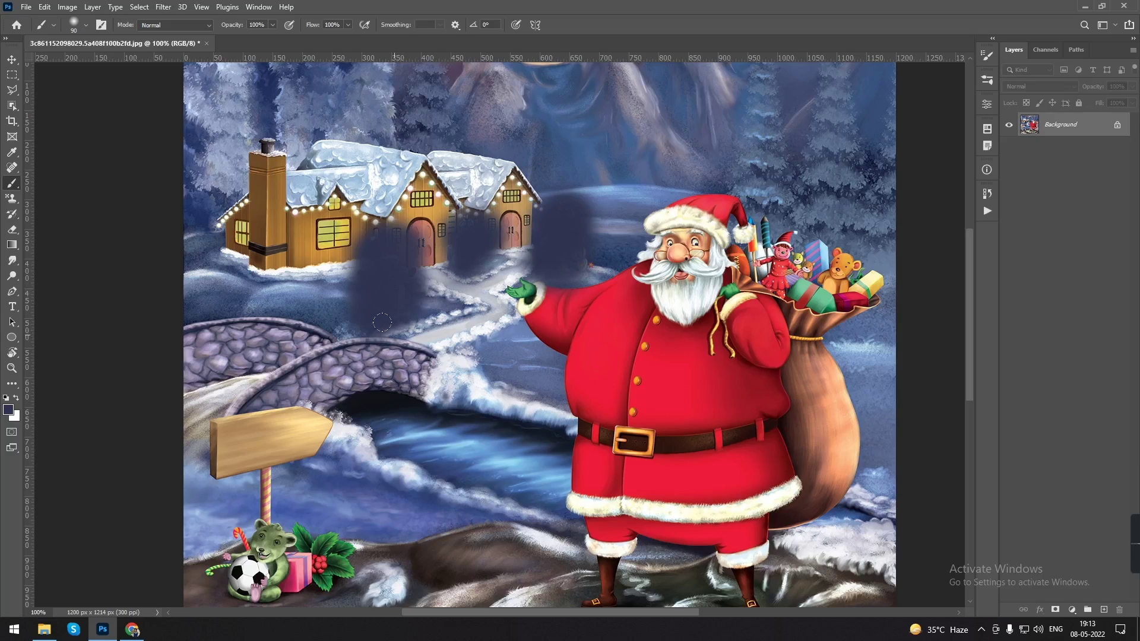
click(800, 180)
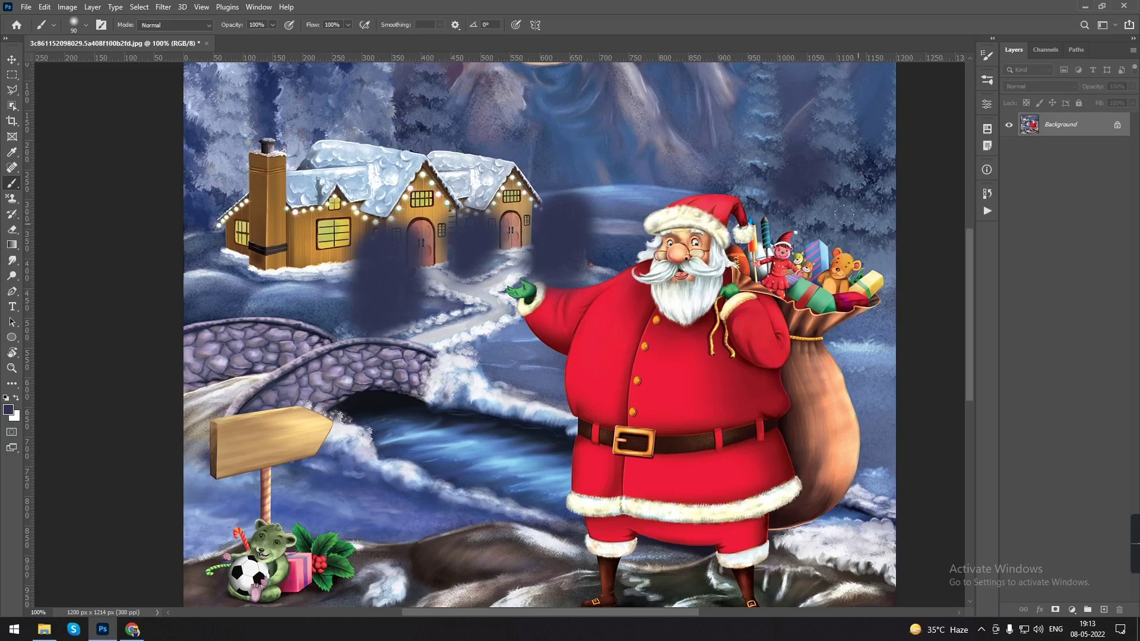
click(843, 245)
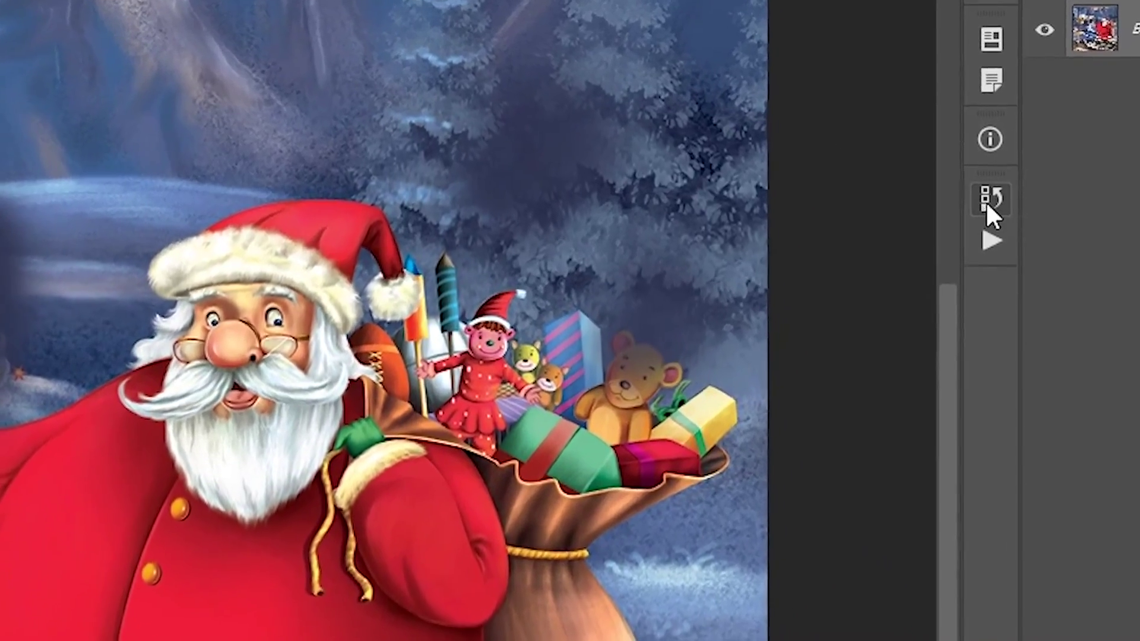
click(990, 198)
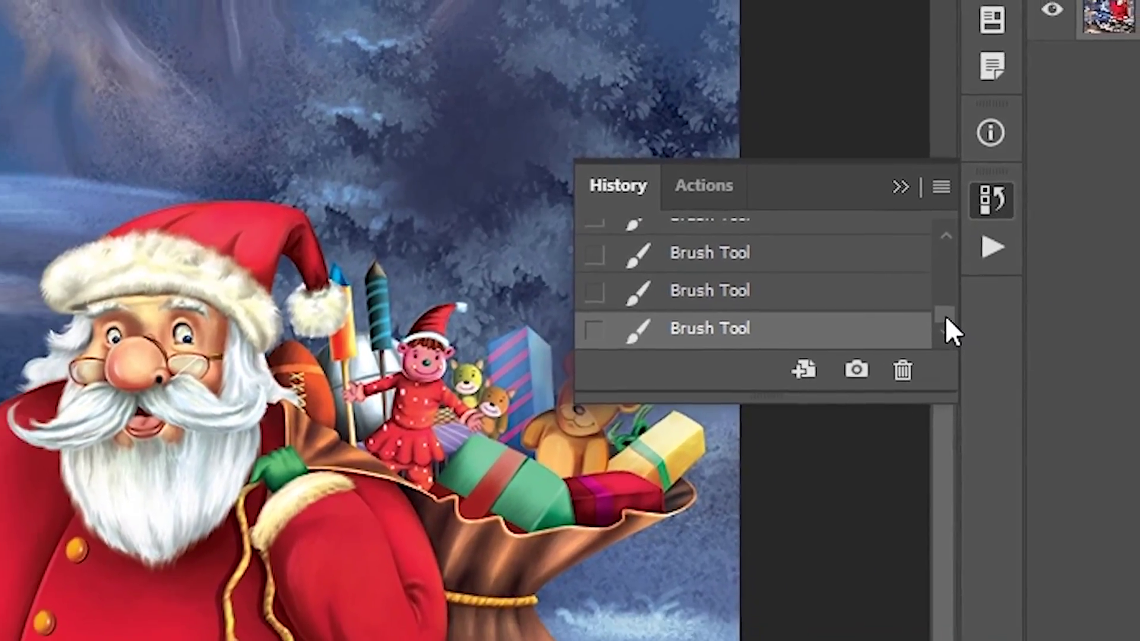
Preview the original snapshot in the History panel, then return to the last Brush Tool state.
drag(945, 315, 948, 247)
click(991, 198)
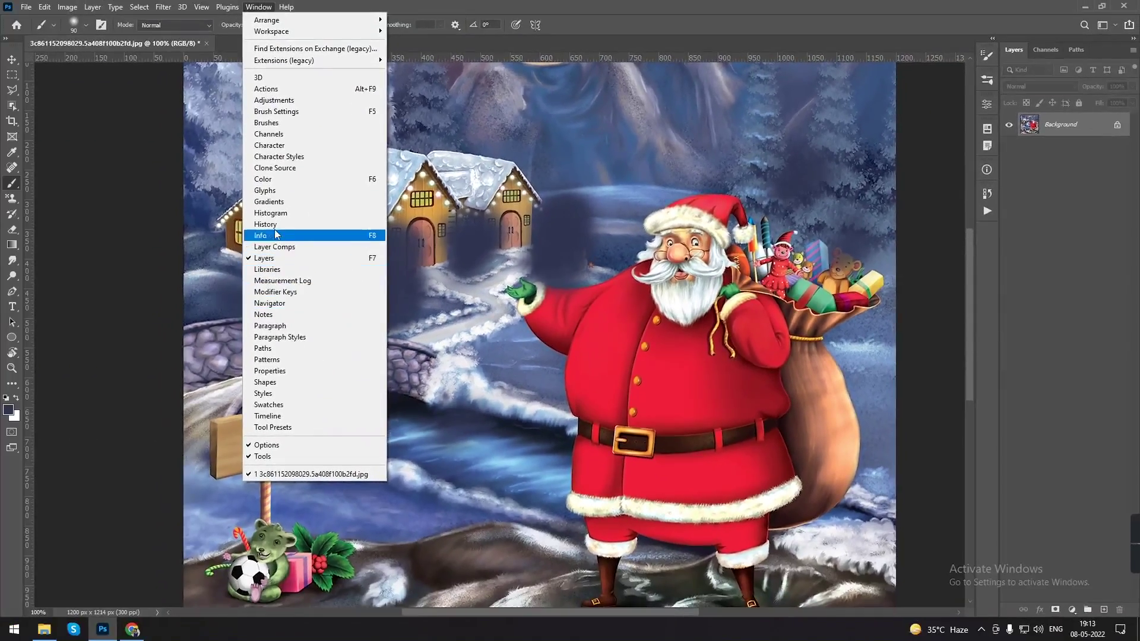
click(990, 194)
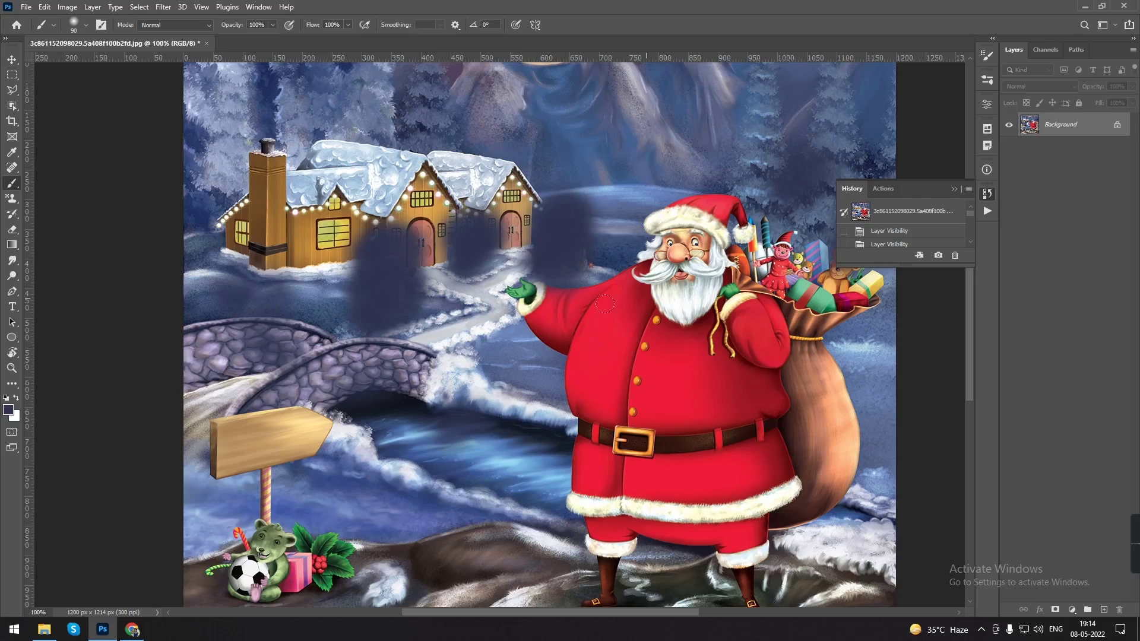
click(892, 216)
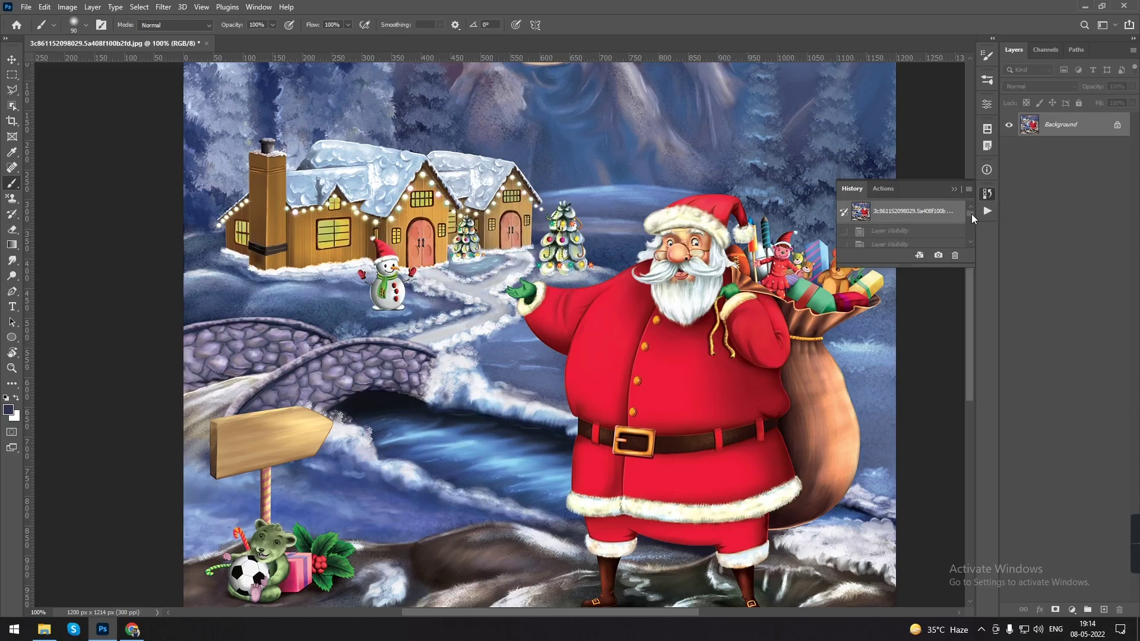
drag(971, 214, 971, 239)
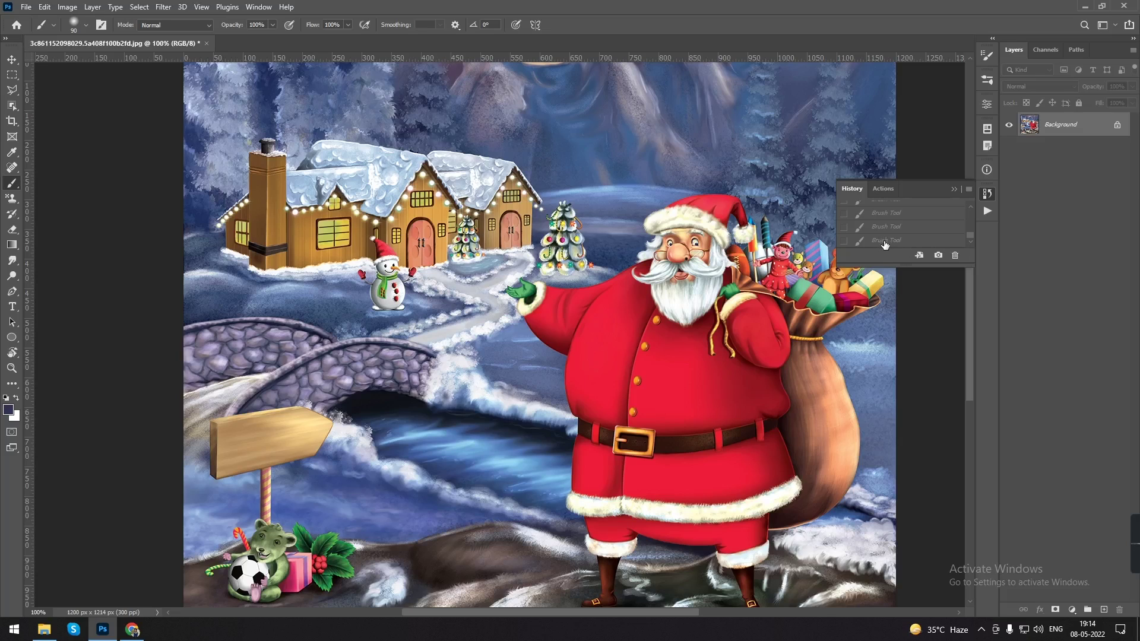
click(886, 241)
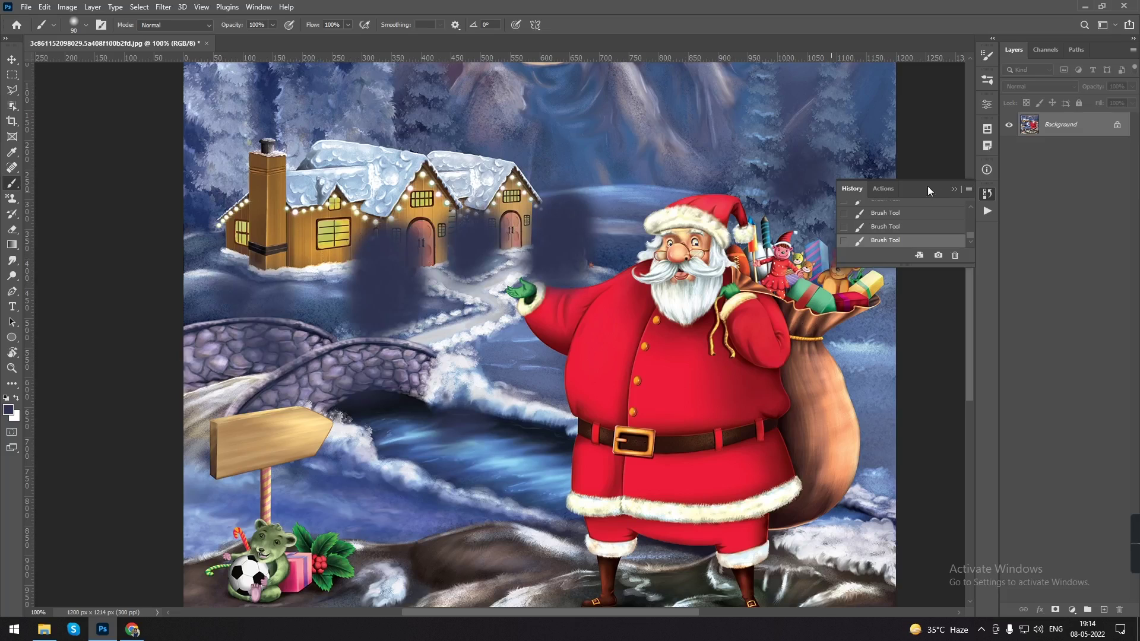
With a size 50 History Brush, paint the snowman and both Christmas trees back to original.
click(11, 216)
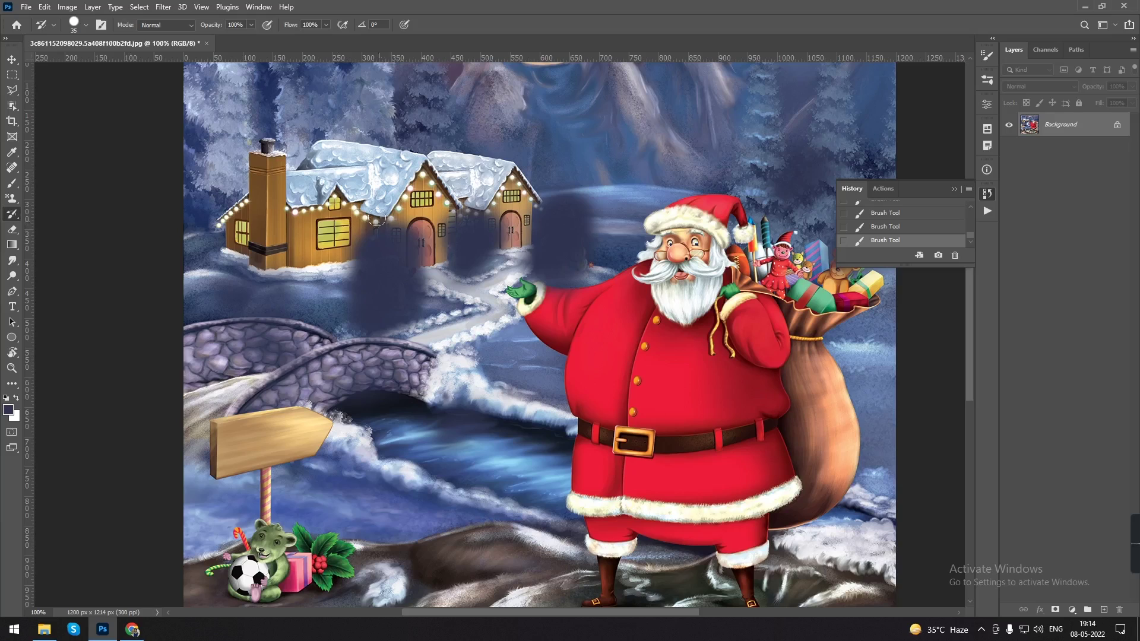
key(bracketright)
key(bracketright)
mouse_move(397, 209)
mouse_down()
mouse_move(435, 217)
mouse_move(373, 343)
mouse_up()
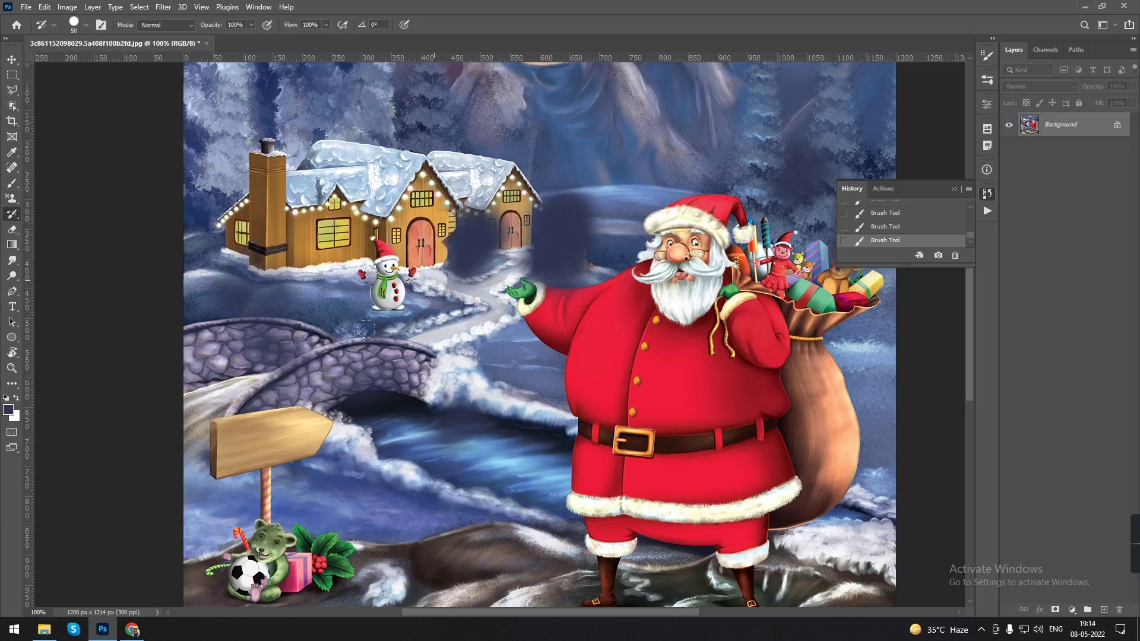
drag(460, 273, 472, 223)
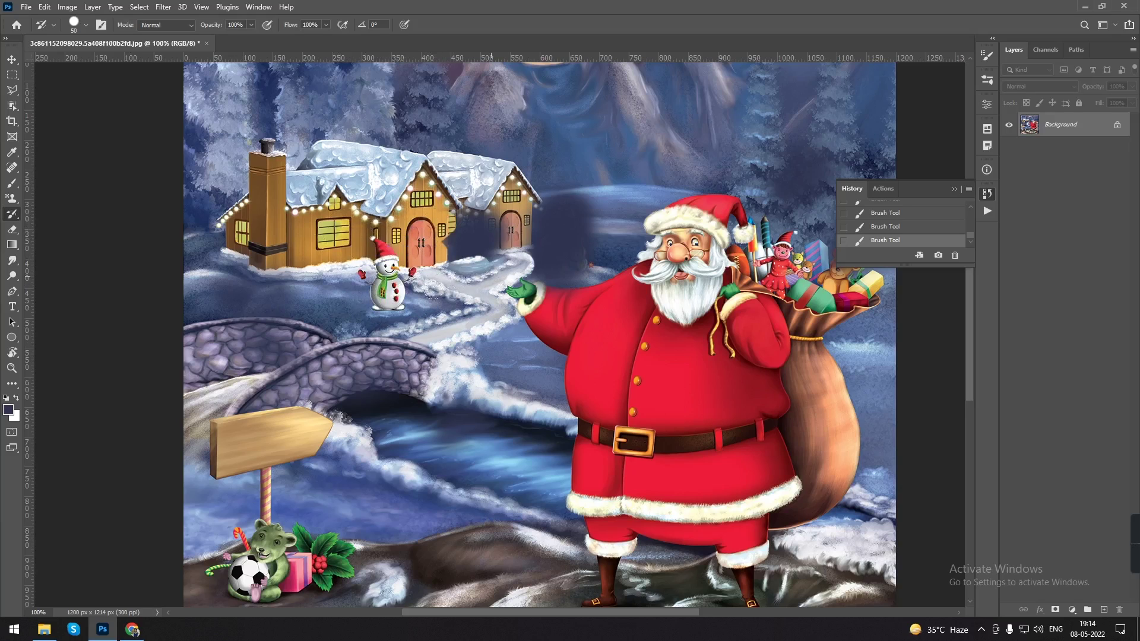
mouse_move(534, 195)
mouse_down()
mouse_move(607, 218)
mouse_move(590, 283)
mouse_up()
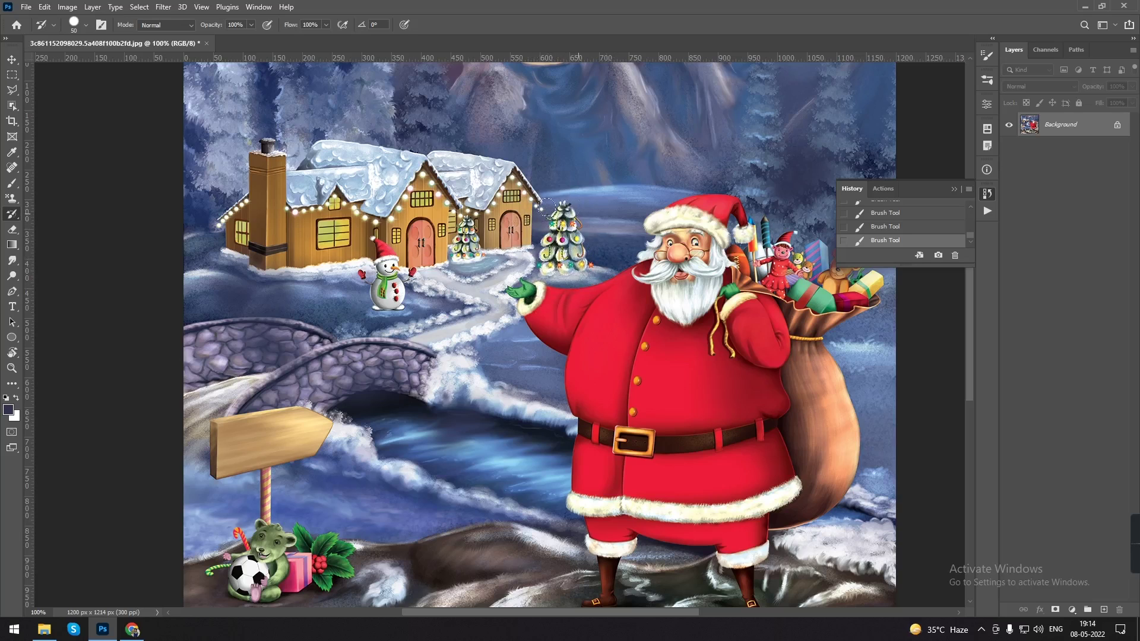
drag(558, 266, 454, 291)
Paint dark blue strokes across Santa's belly and the river beside the bridge.
key(b)
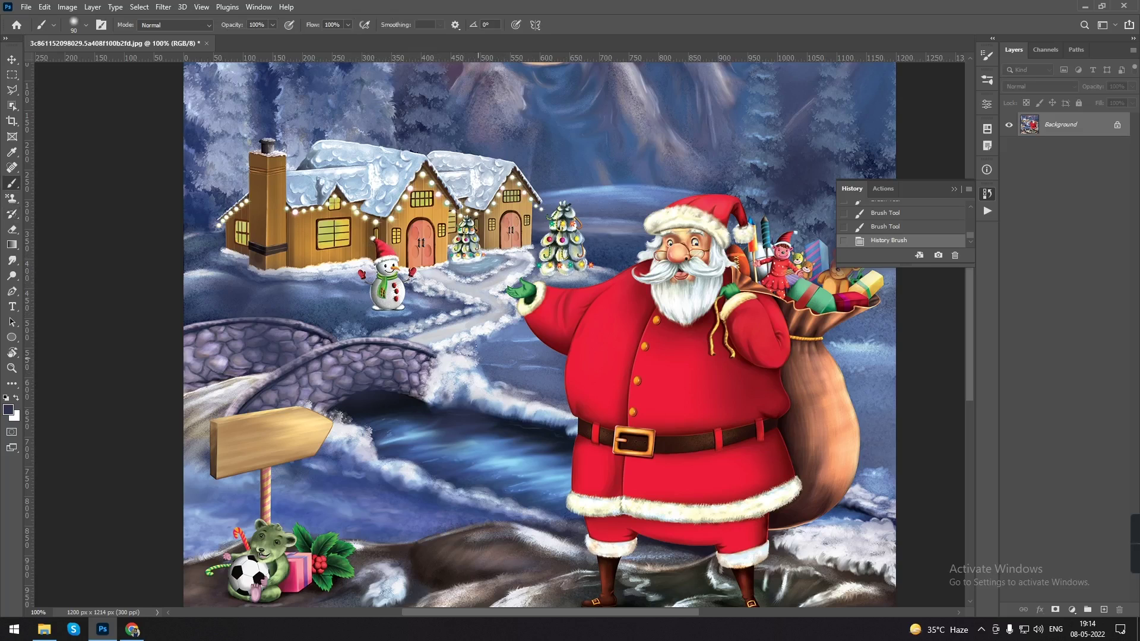
drag(599, 415, 742, 380)
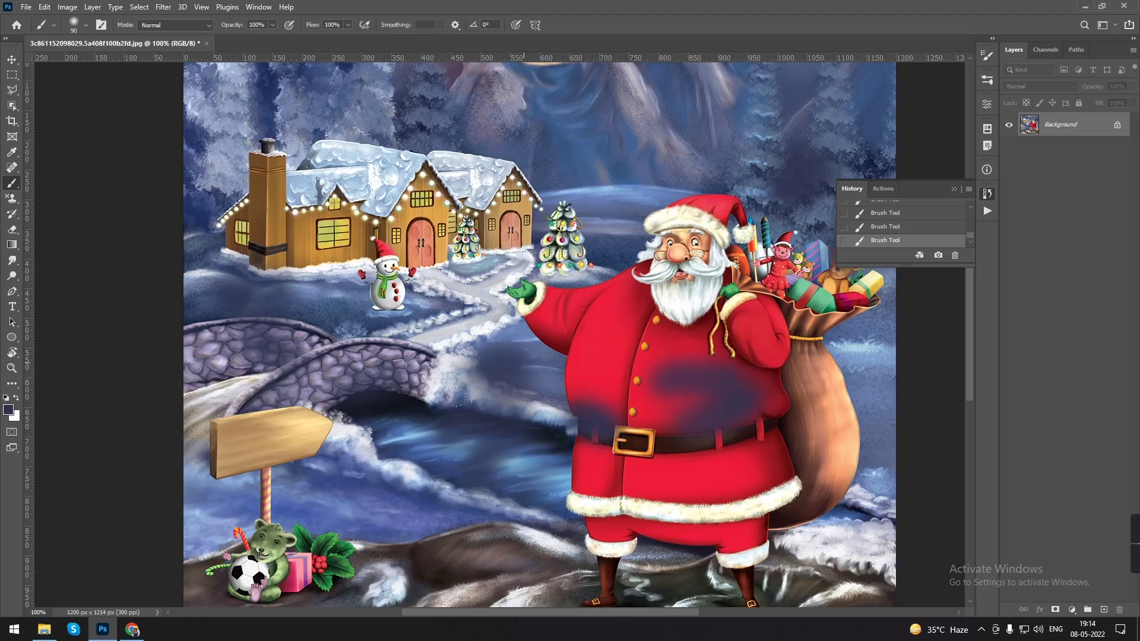
drag(353, 455, 511, 463)
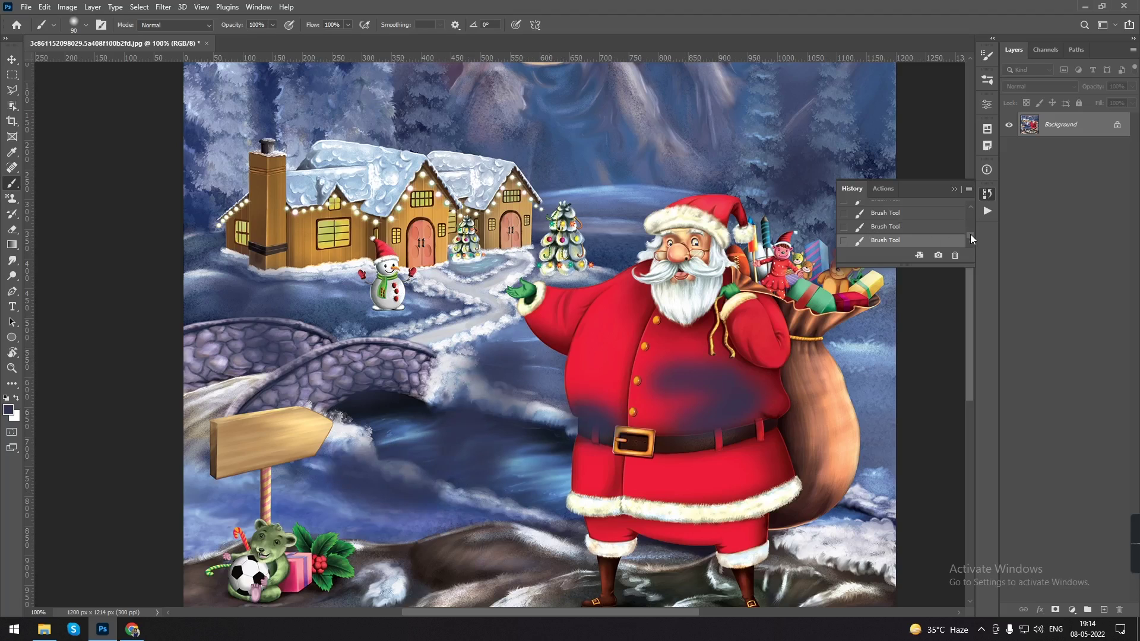
Scroll the History list, close it, and undo the latest stroke.
drag(971, 234, 974, 215)
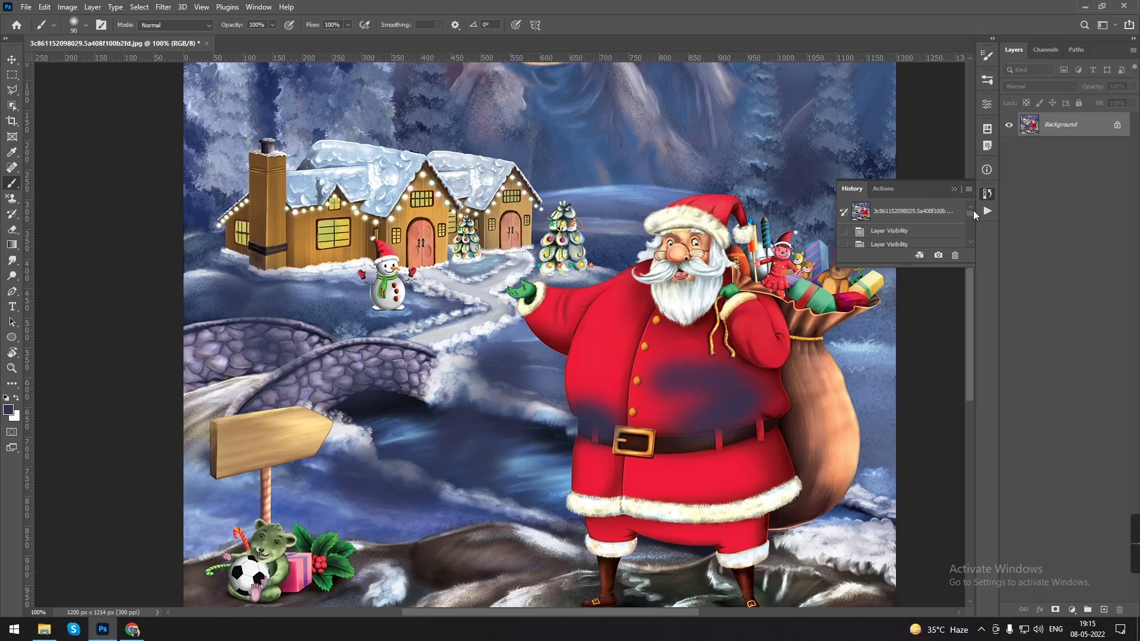
drag(974, 215, 974, 244)
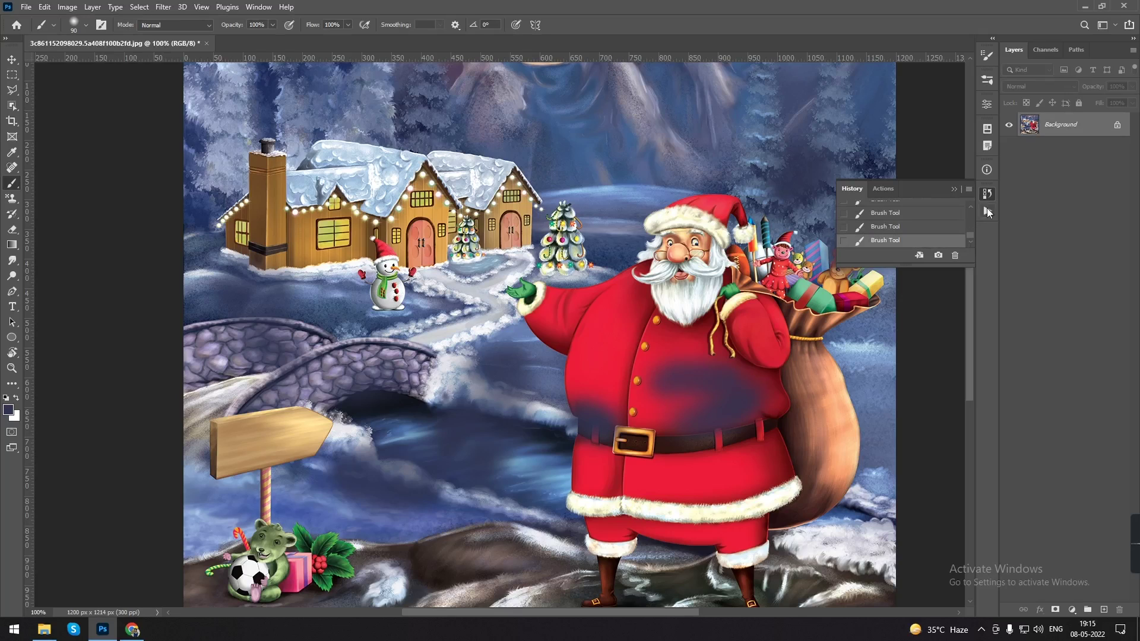
click(987, 196)
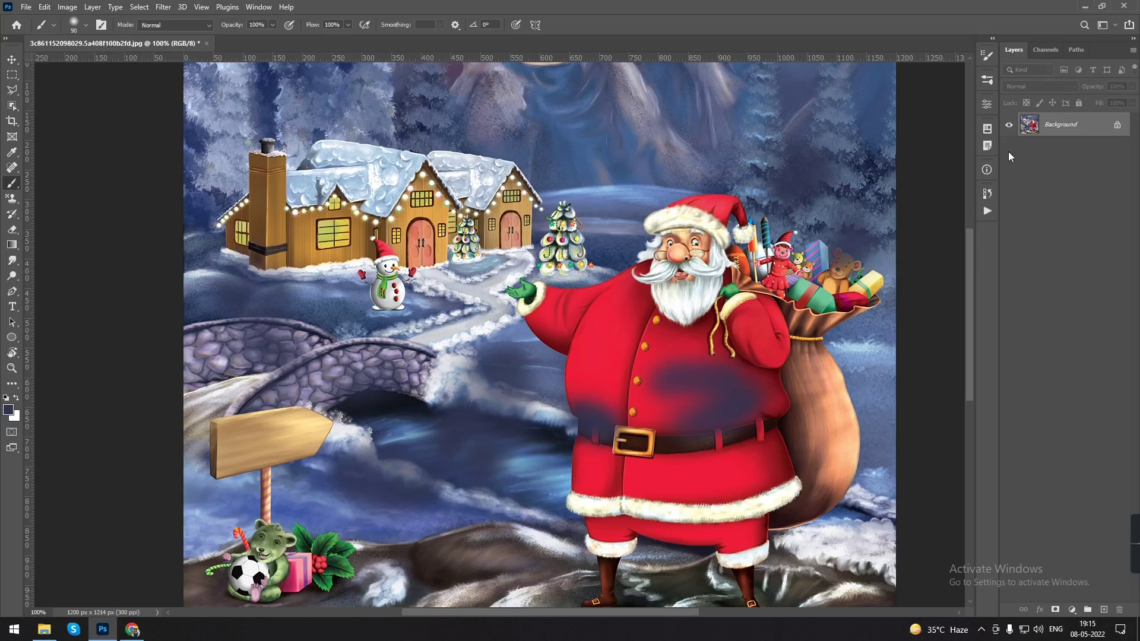
key(ctrl+z)
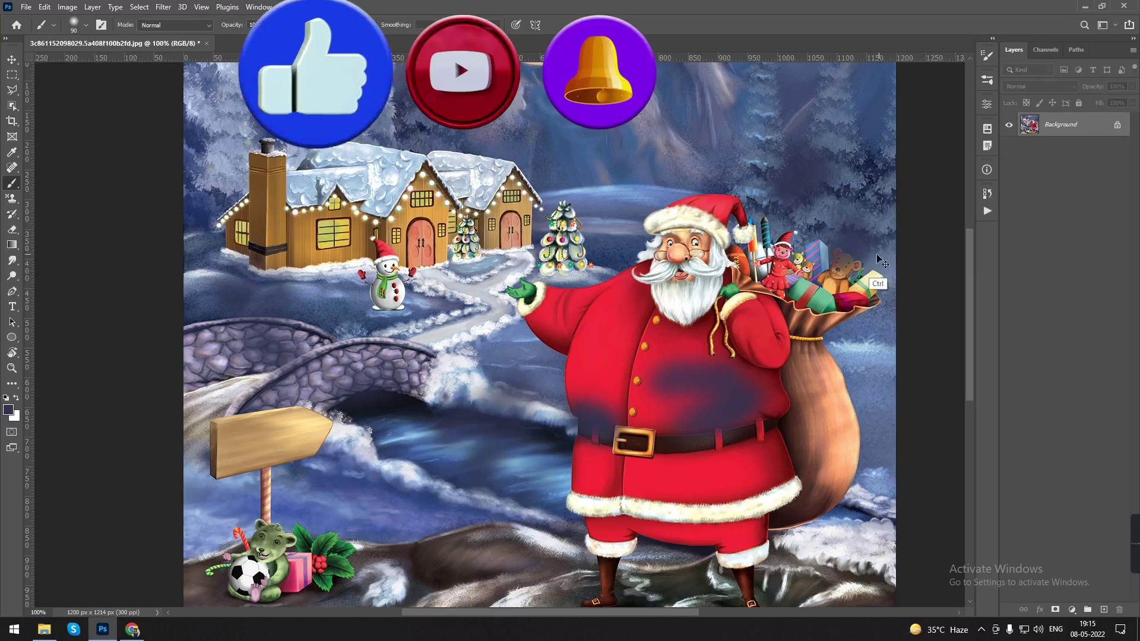
Revert the picture to its original snapshot, then add a new empty layer above Background.
key(ctrl+z)
key(ctrl+z)
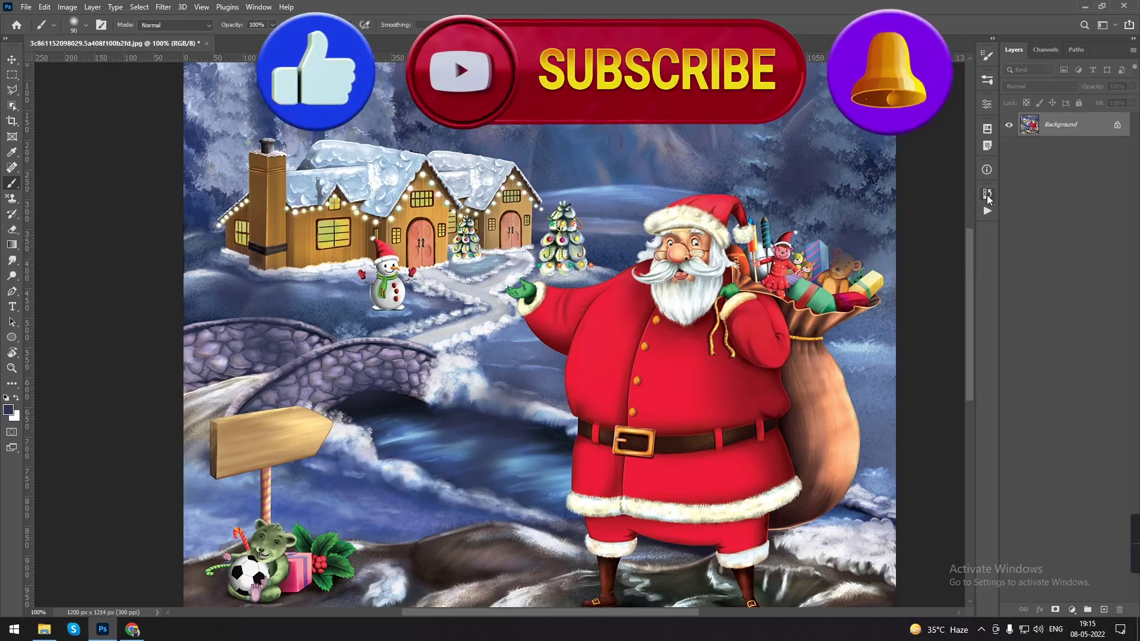
click(987, 193)
drag(972, 235, 971, 214)
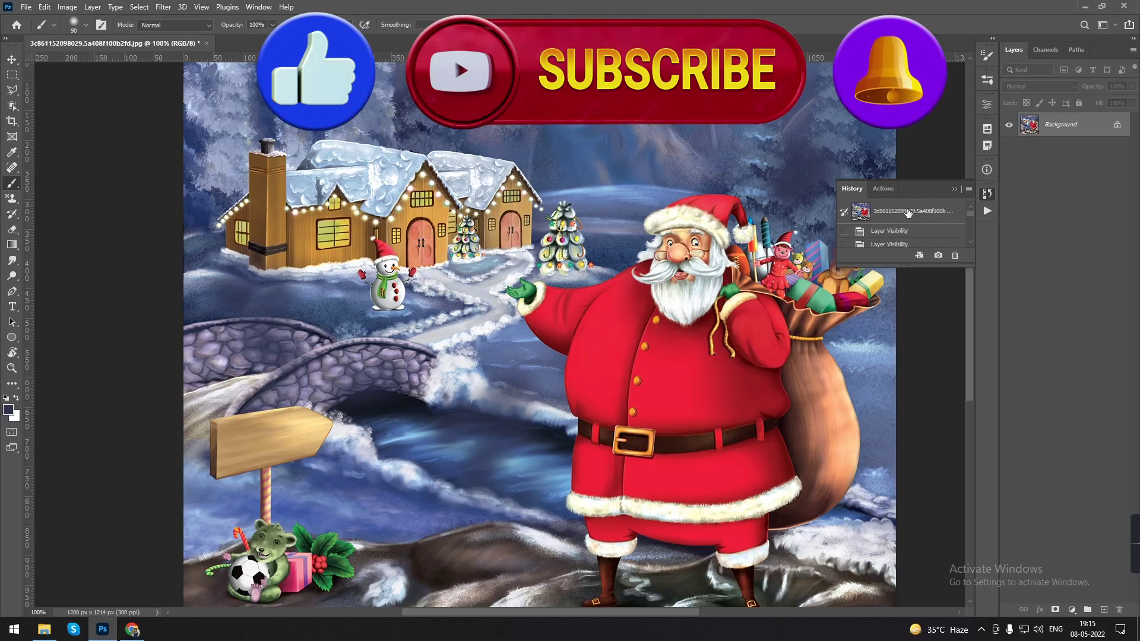
click(907, 212)
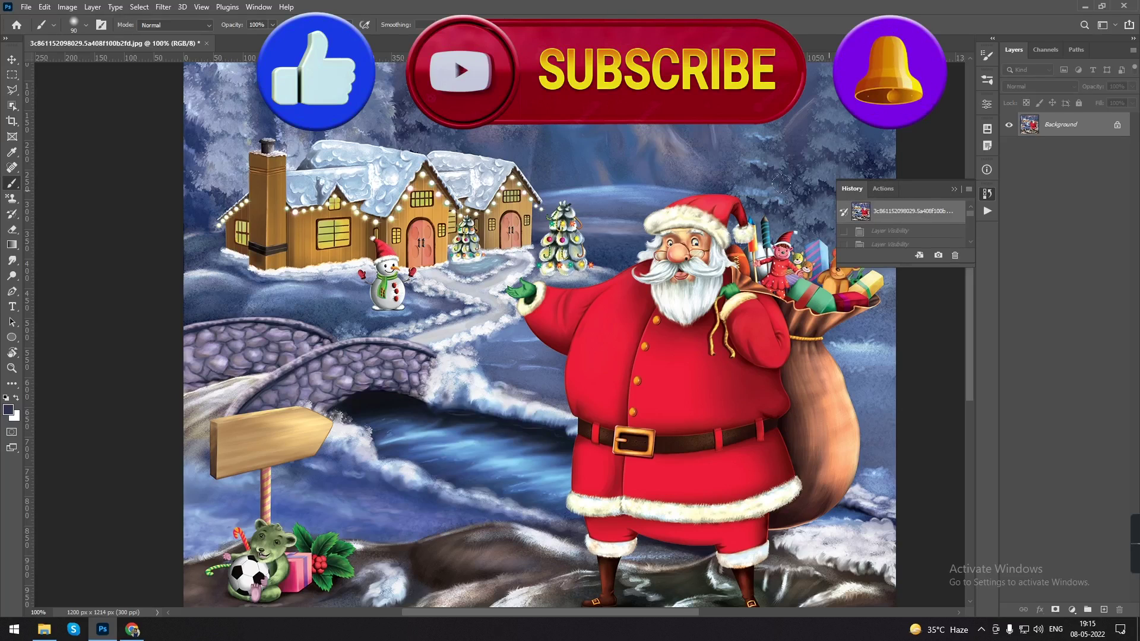
click(988, 196)
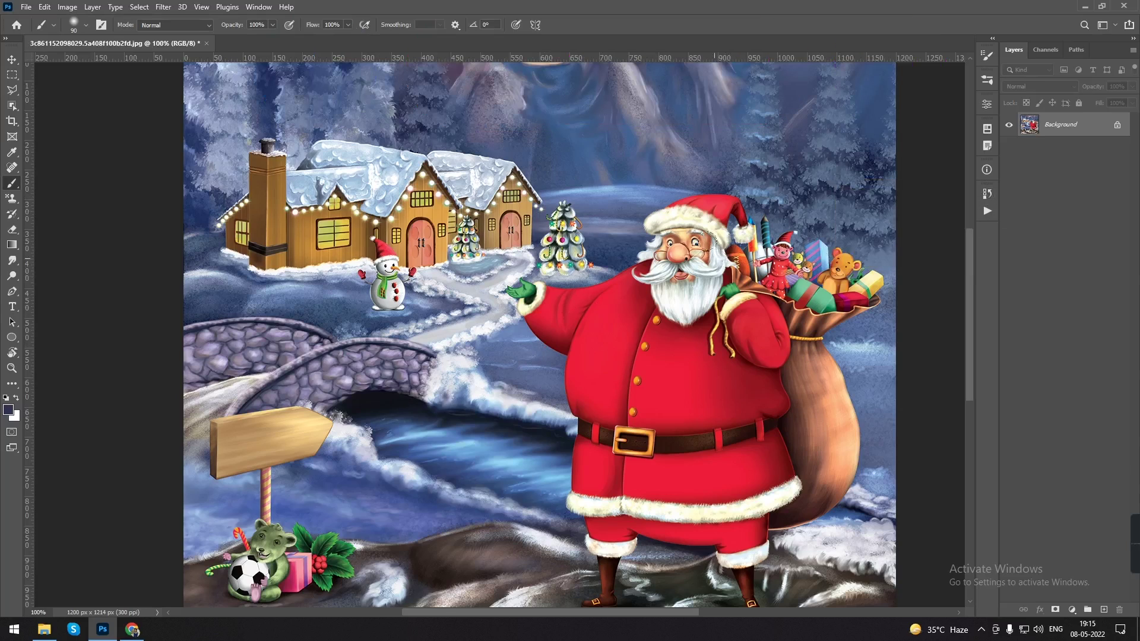
click(1103, 610)
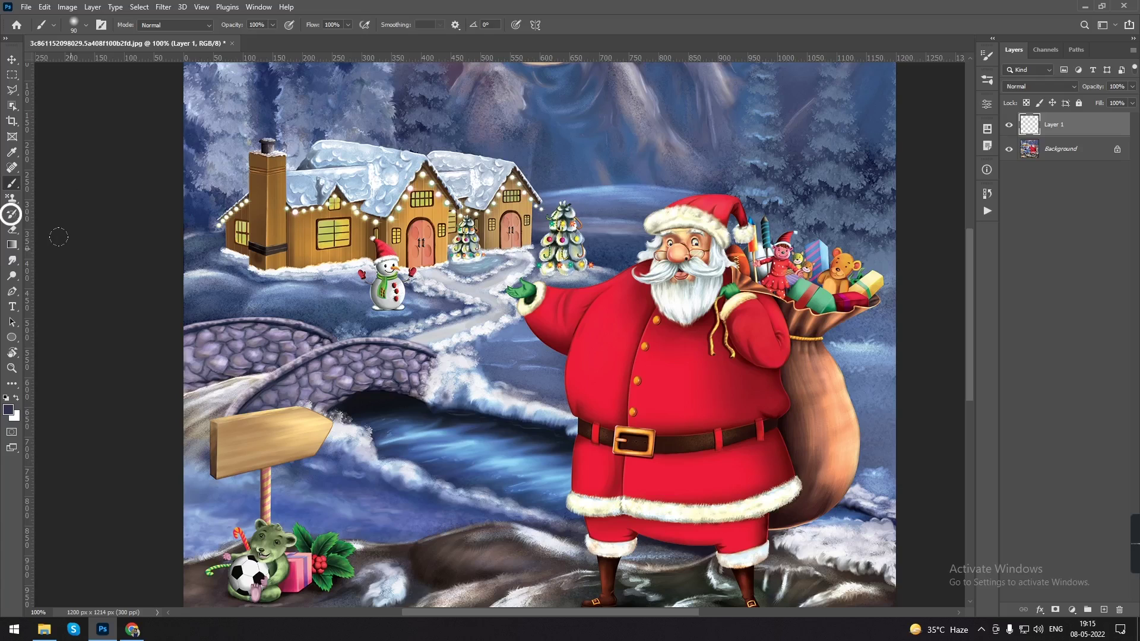
Select the Art History Brush and browse its blending mode options.
key(y)
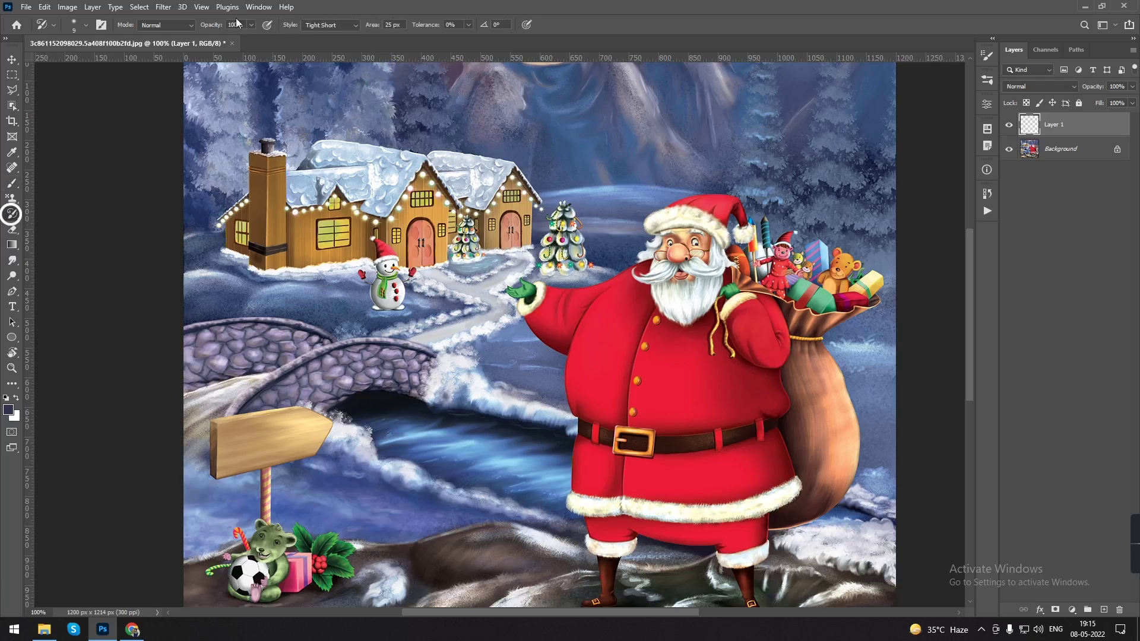
click(185, 27)
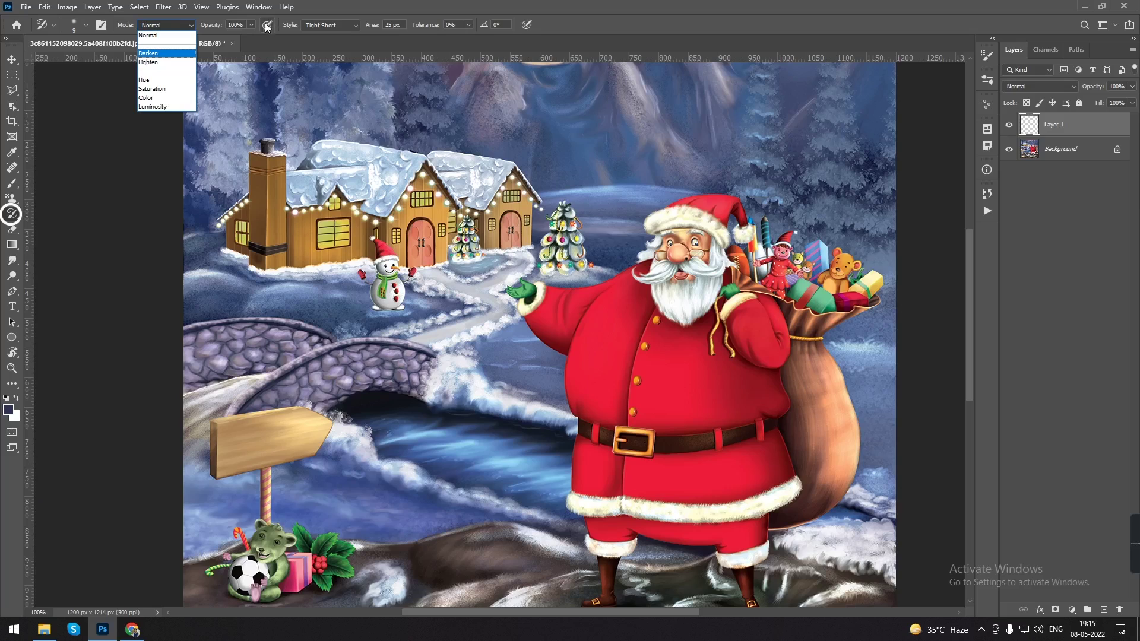
click(353, 26)
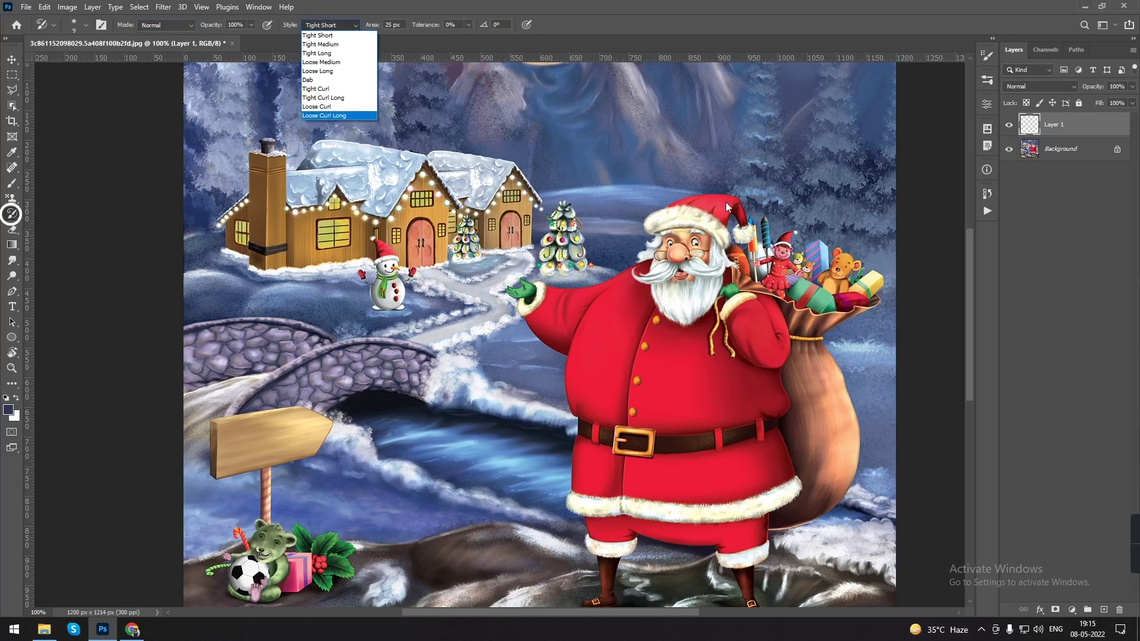
click(432, 1)
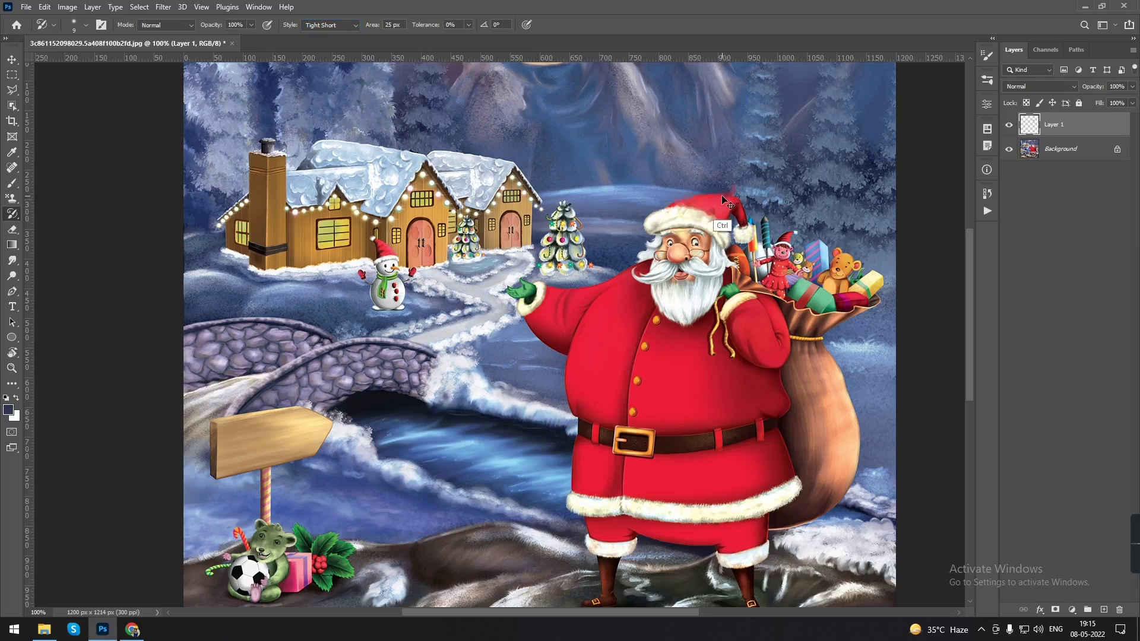
key(ctrl)
click(356, 25)
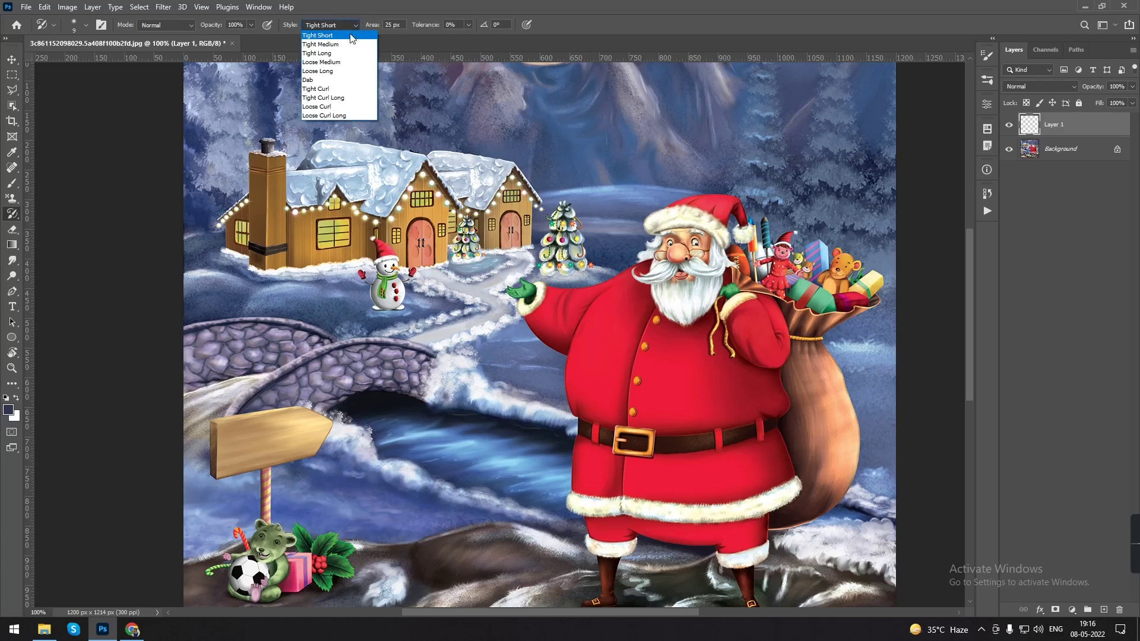
click(416, 7)
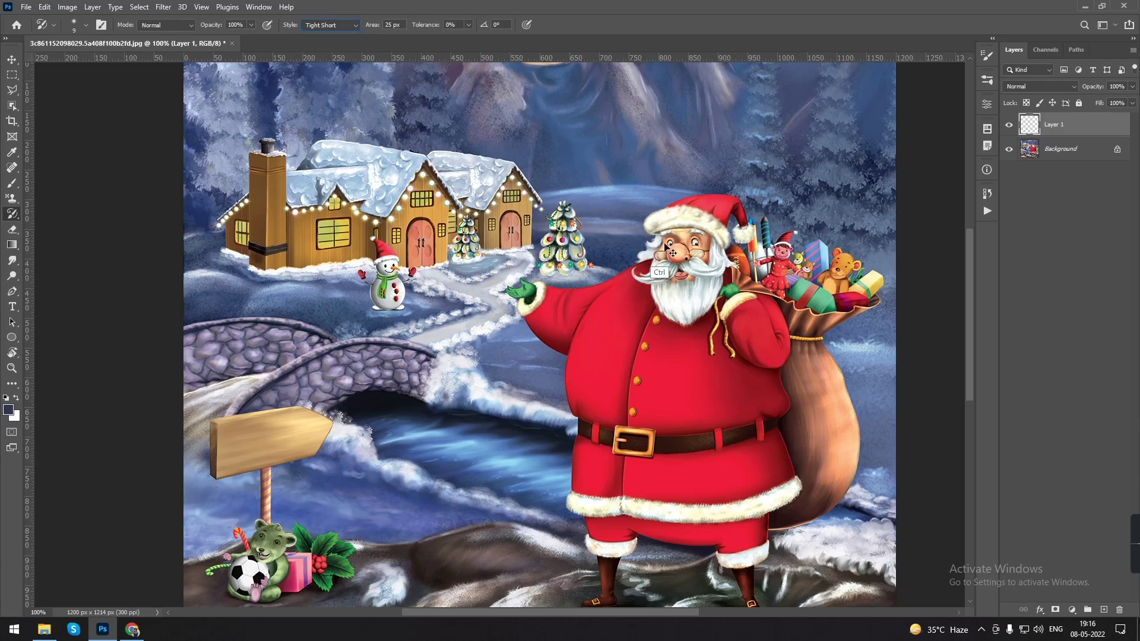
key(ctrl+plus)
Paint painterly Art History strokes over Santa's hat, hair and beard, resizing the brush to 20 then 15.
drag(718, 242, 593, 285)
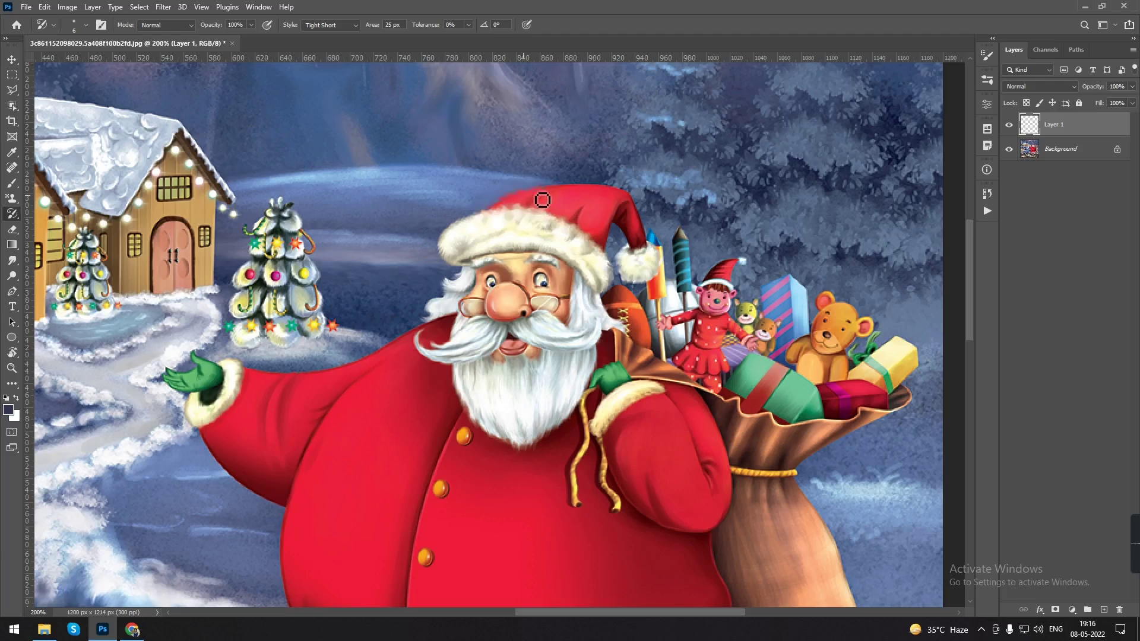
mouse_move(572, 198)
mouse_down()
mouse_move(640, 230)
mouse_move(658, 267)
mouse_move(552, 210)
mouse_move(461, 234)
mouse_move(530, 237)
mouse_move(579, 256)
mouse_move(600, 276)
mouse_move(571, 276)
mouse_move(585, 293)
mouse_move(584, 326)
mouse_up()
key(bracketright)
key(bracketright)
key(bracketright)
key(ctrl+z)
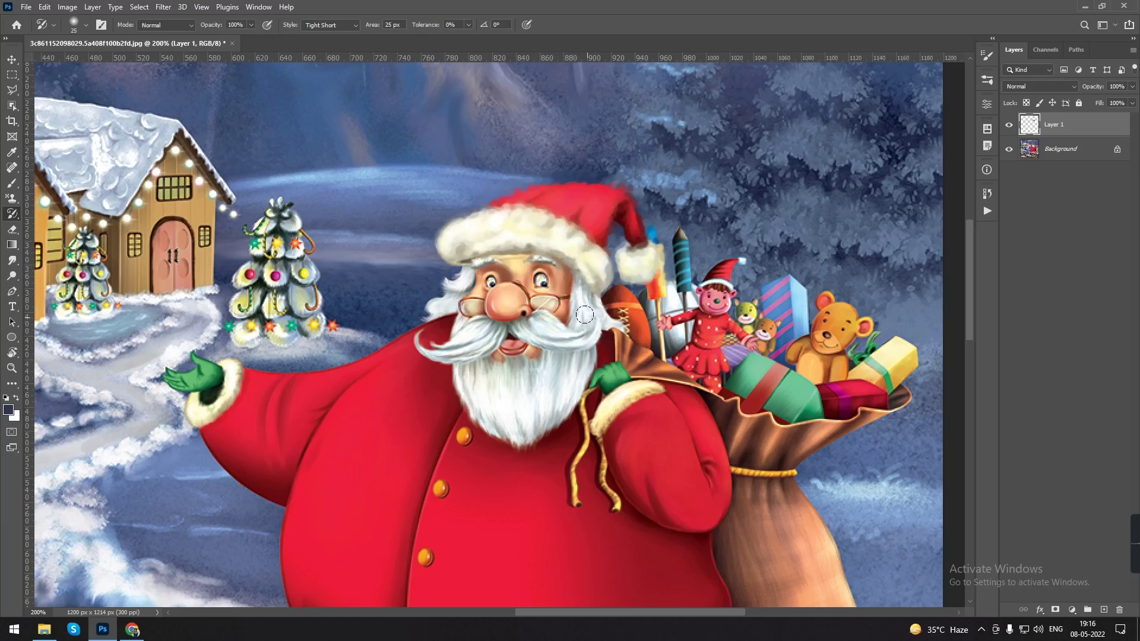
key(bracketleft)
mouse_move(584, 297)
mouse_down()
mouse_move(534, 427)
mouse_move(532, 377)
mouse_move(499, 401)
mouse_move(475, 374)
mouse_move(495, 344)
mouse_move(458, 356)
mouse_move(484, 326)
mouse_move(443, 359)
mouse_move(472, 285)
mouse_move(466, 267)
mouse_move(452, 309)
mouse_move(491, 277)
mouse_move(473, 285)
mouse_move(504, 291)
mouse_move(500, 318)
mouse_move(519, 315)
mouse_move(520, 271)
mouse_move(535, 257)
mouse_move(564, 291)
mouse_move(558, 306)
mouse_up()
key(bracketleft)
key(bracketleft)
key(bracketleft)
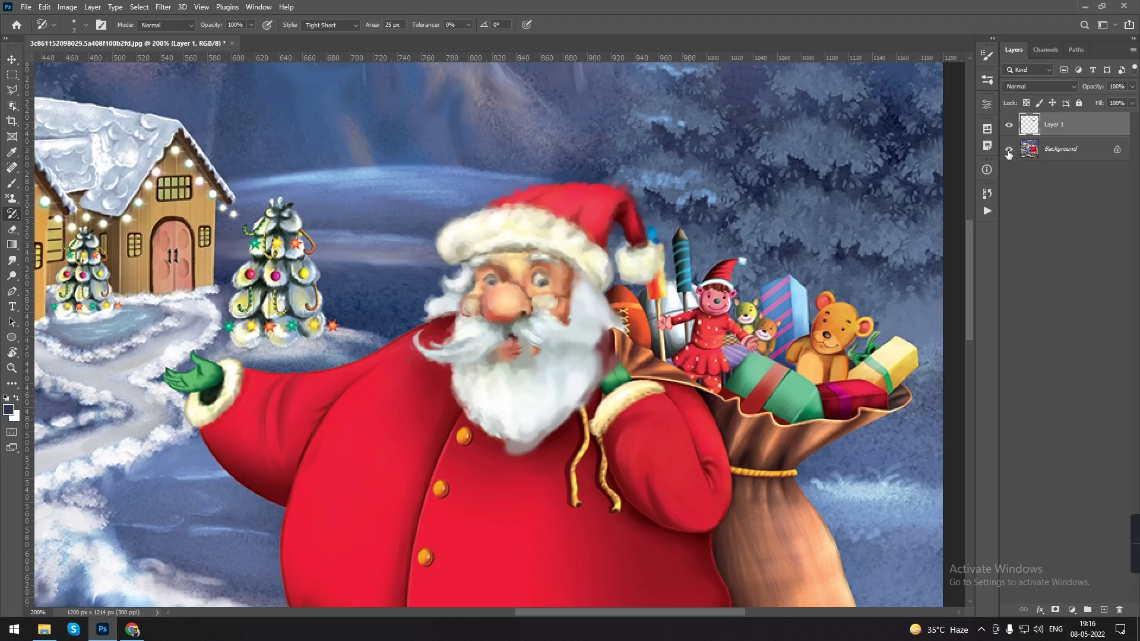
Toggle the Background off and on to check coverage, then fill the gaps around Santa's mouth.
click(1008, 150)
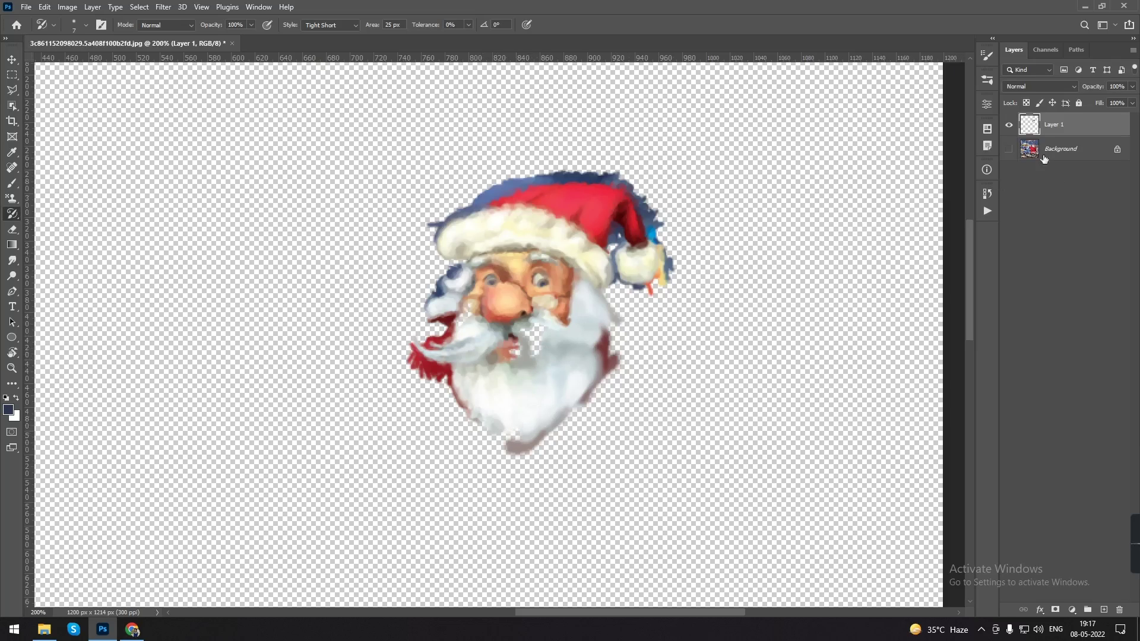
click(1008, 150)
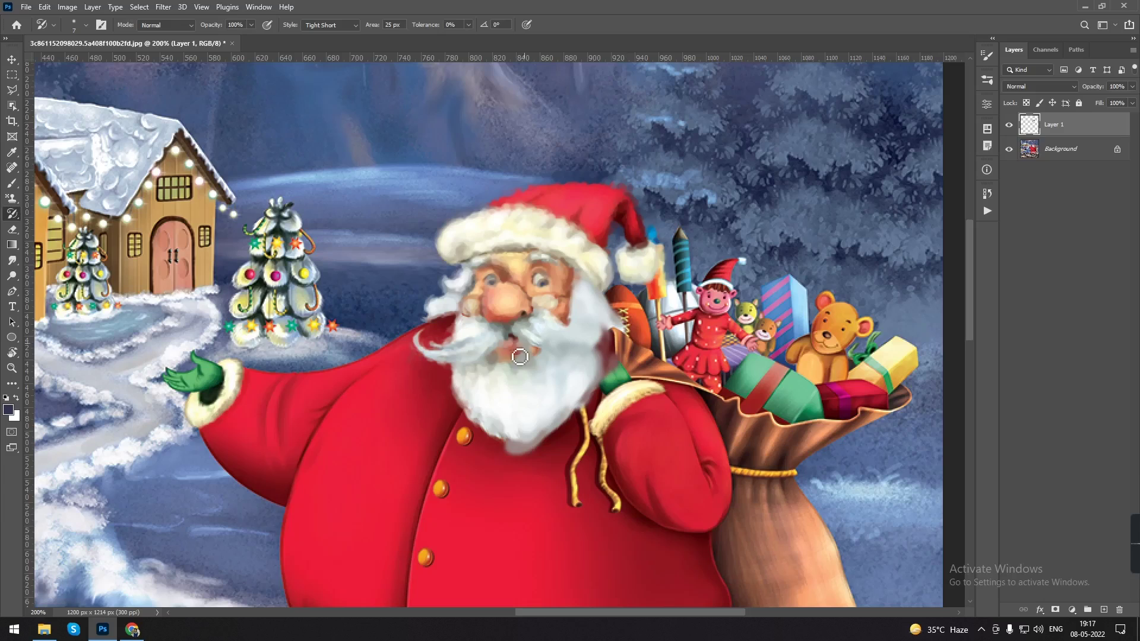
drag(506, 356, 516, 353)
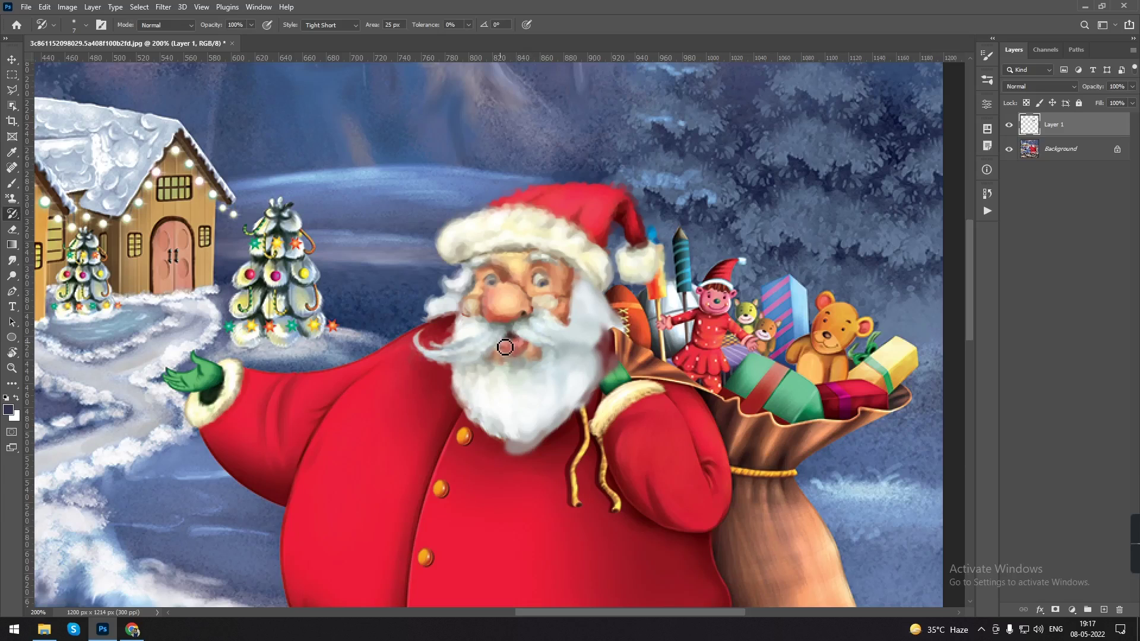
Hide the Background to inspect the painterly head at 100%, then show it again.
click(1008, 149)
key(ctrl+minus)
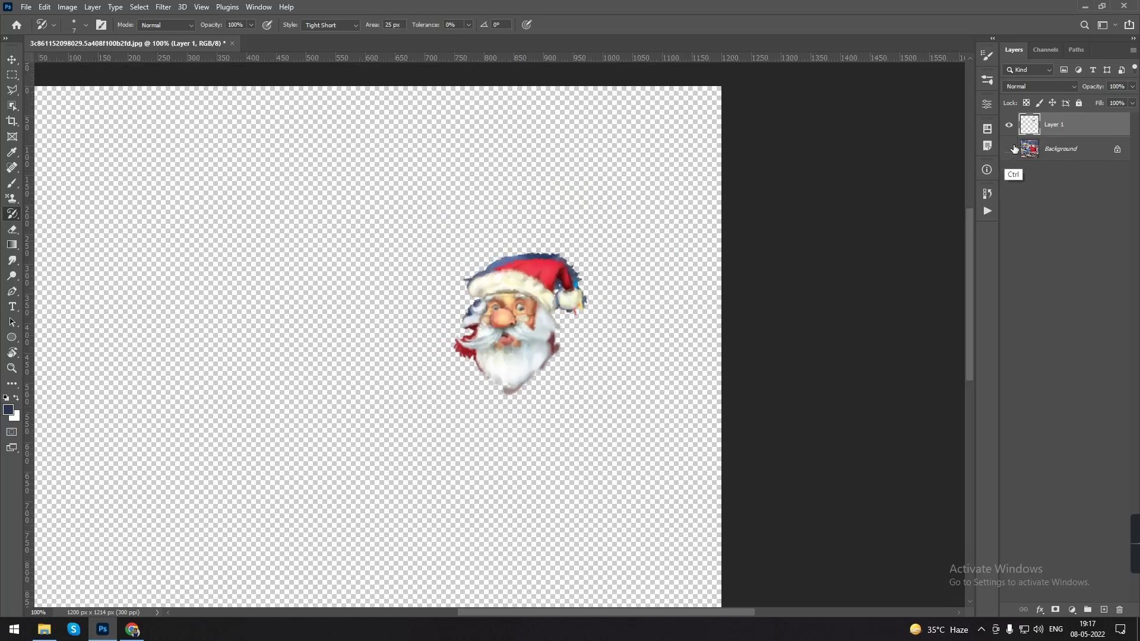
key(ctrl+minus)
key(ctrl+plus)
key(ctrl+plus)
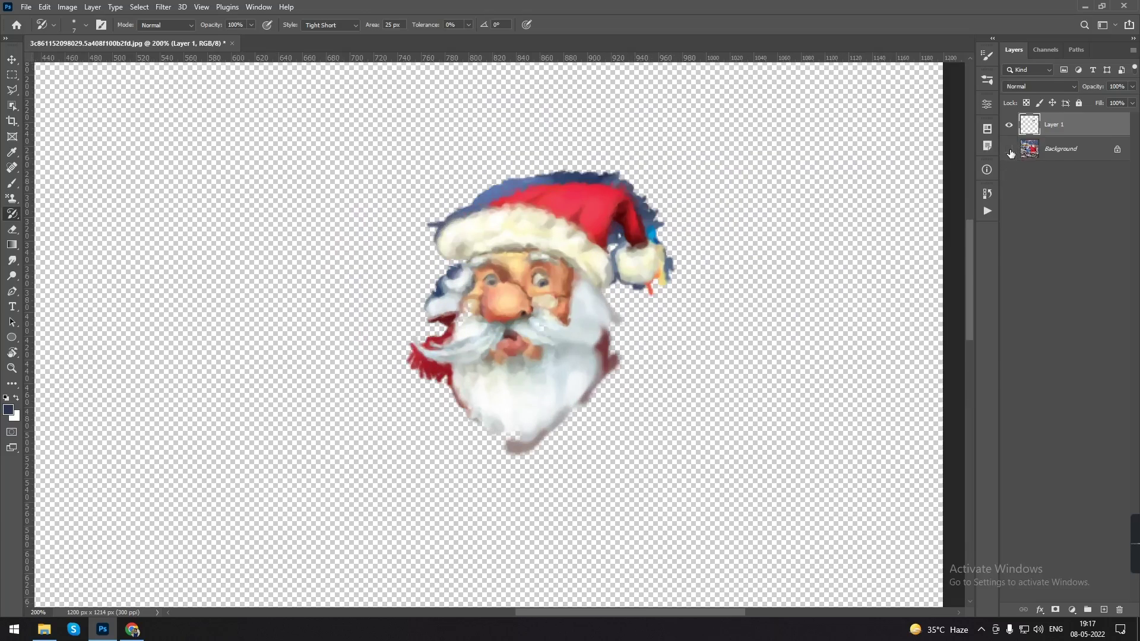
click(1008, 150)
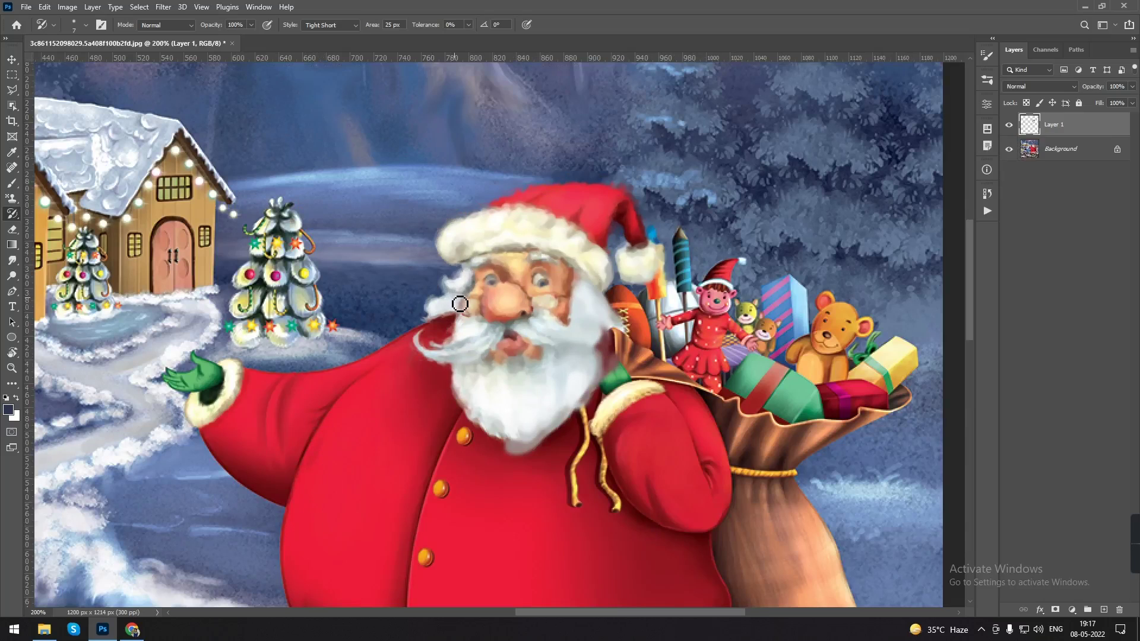
key(shift)
key(shift+y)
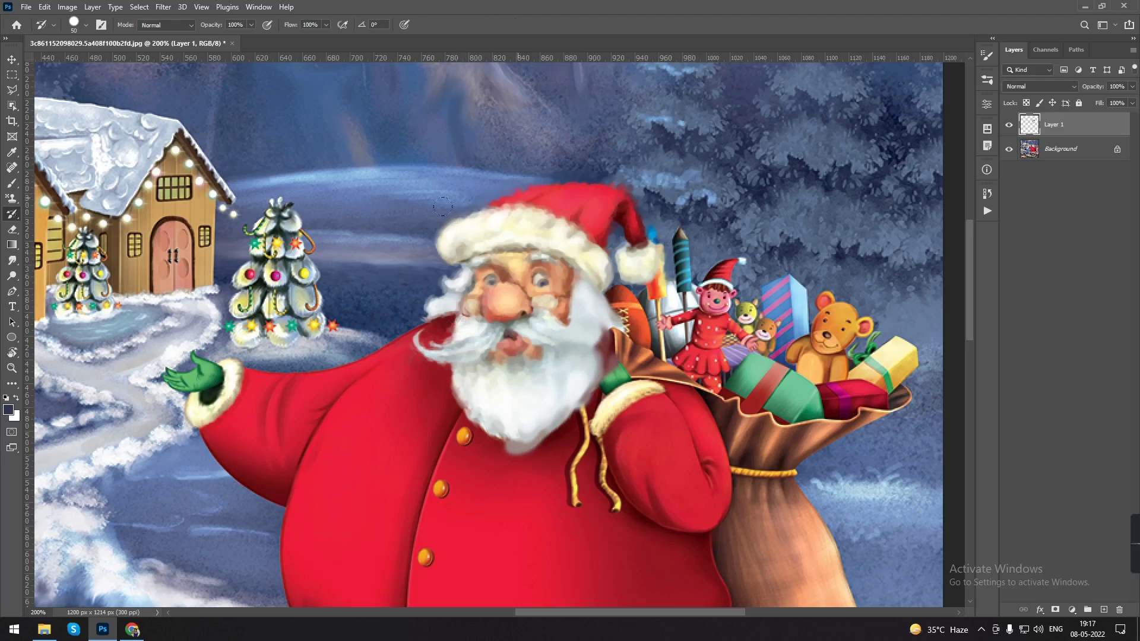
Restore Santa's hat, face, beard and body sharply with the History Brush, then hide the Background.
drag(634, 159, 512, 426)
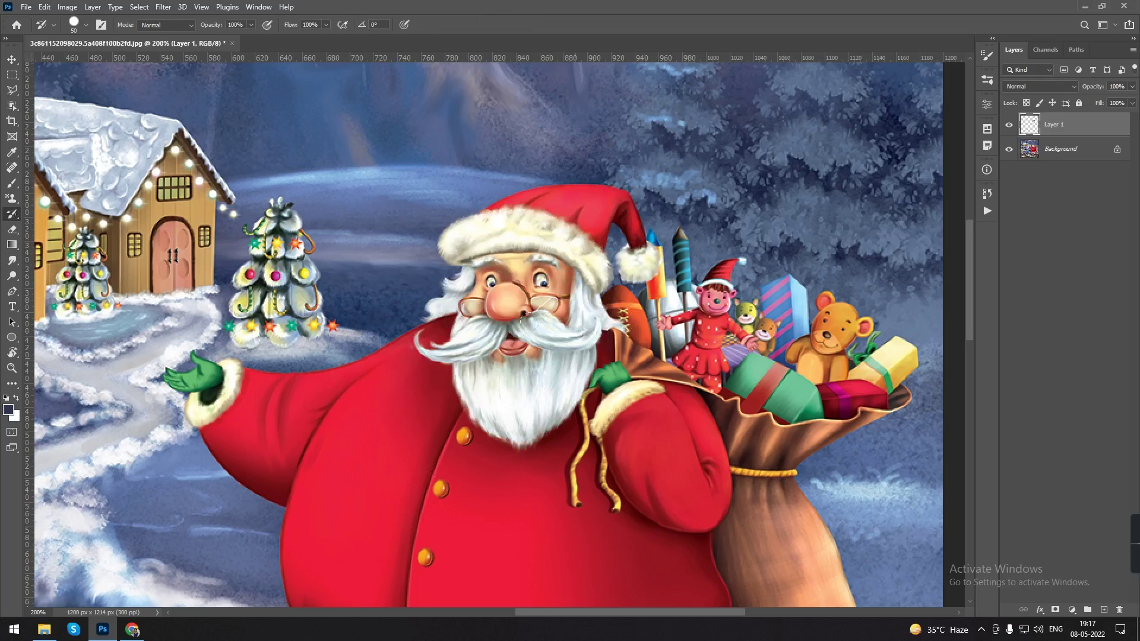
key(ctrl+minus)
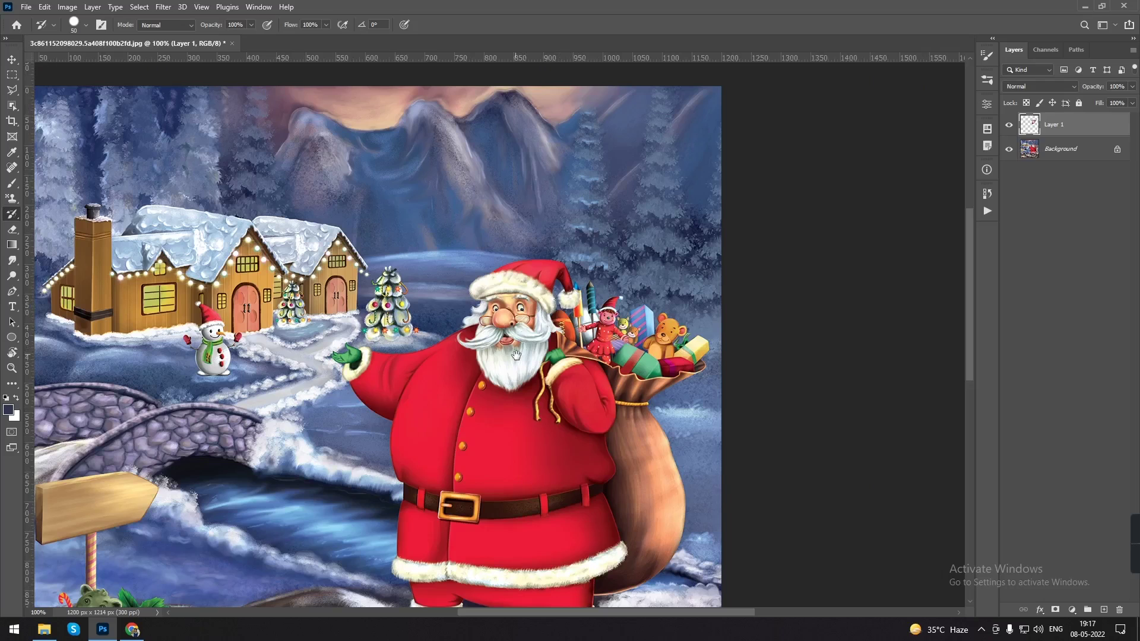
scroll(463, 338, down, 1)
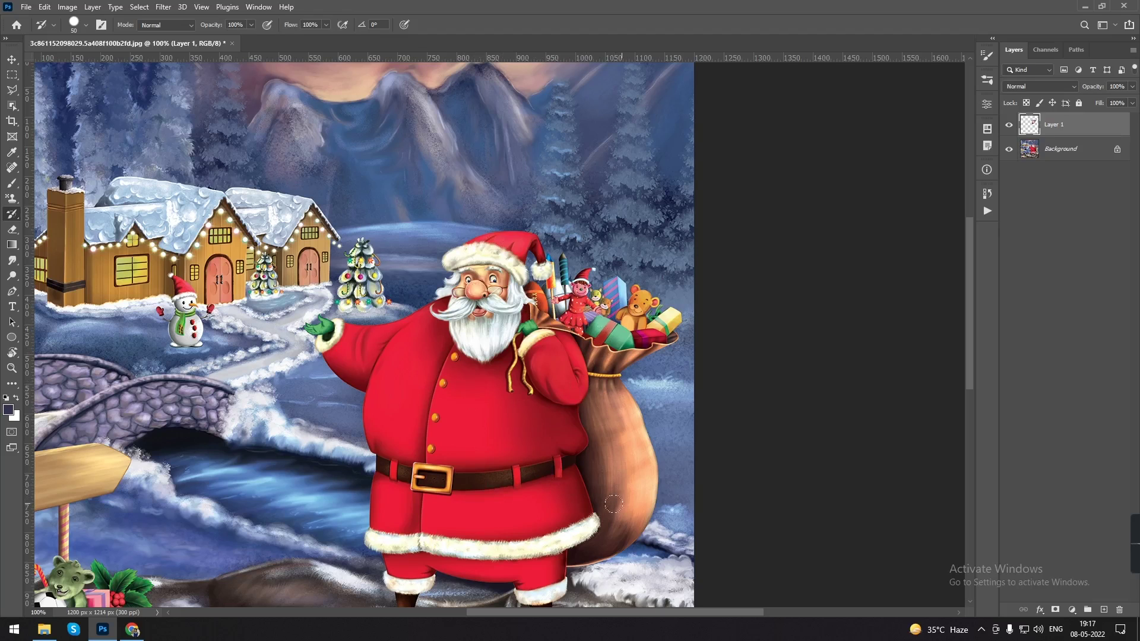
scroll(601, 358, down, 3)
scroll(601, 359, down, 2)
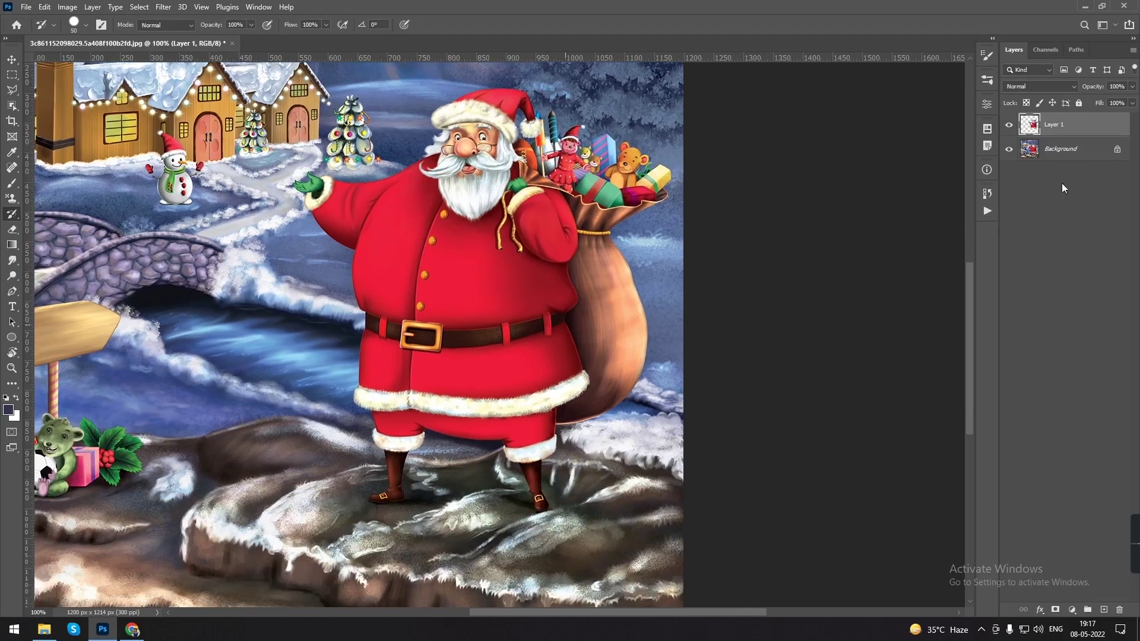
click(1008, 151)
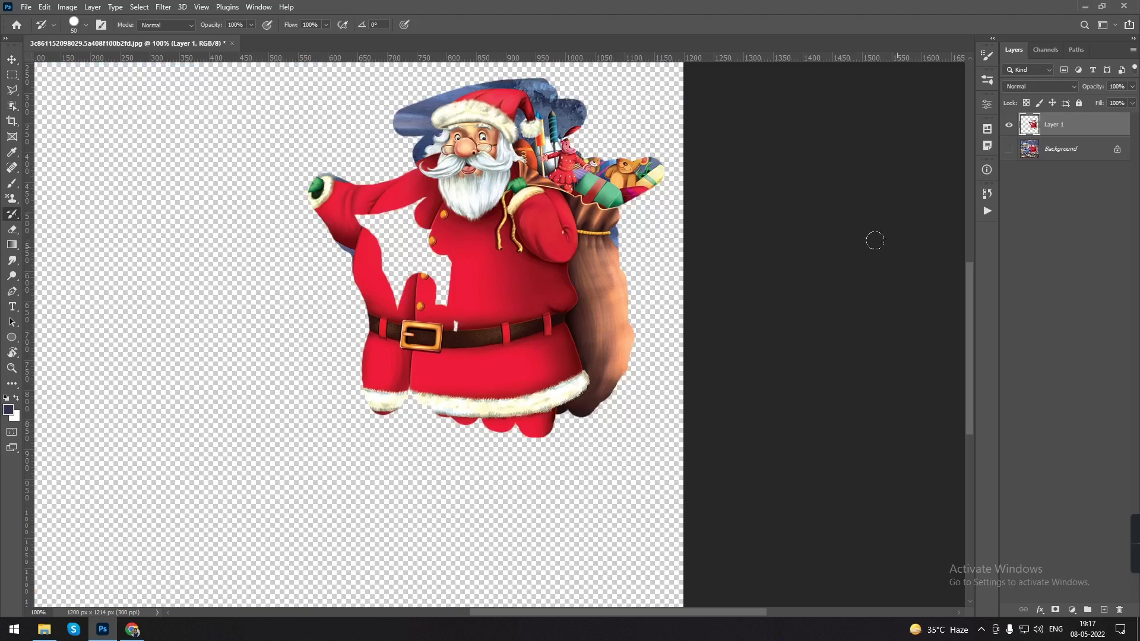
History-brush the coat hole, leg, boot, arm, sack, gifts, teddy bear and elf.
mouse_move(444, 232)
mouse_down()
mouse_move(387, 236)
mouse_move(393, 303)
mouse_up()
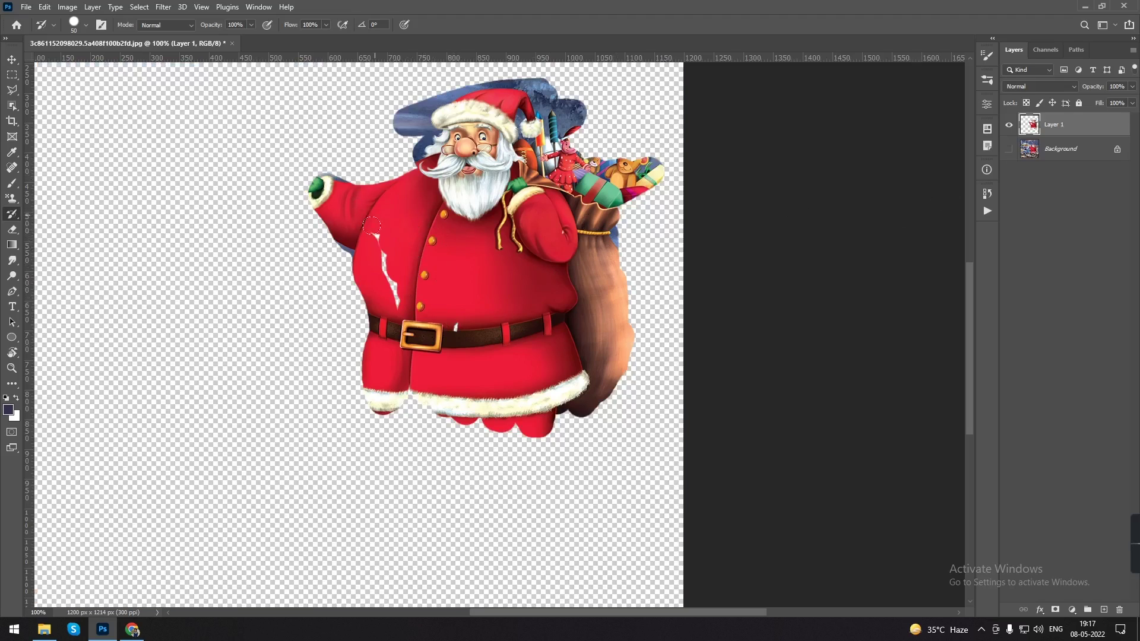
mouse_move(408, 391)
mouse_down()
mouse_move(429, 407)
mouse_move(404, 508)
mouse_move(374, 516)
mouse_up()
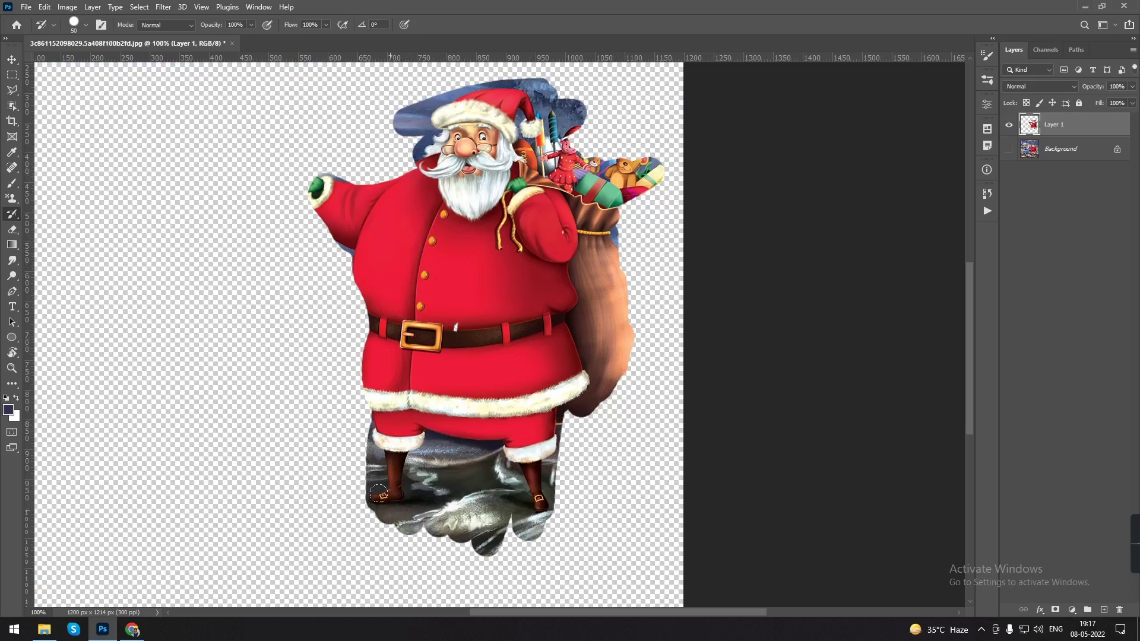
mouse_move(372, 455)
mouse_down()
mouse_move(359, 297)
mouse_move(341, 238)
mouse_move(304, 180)
mouse_up()
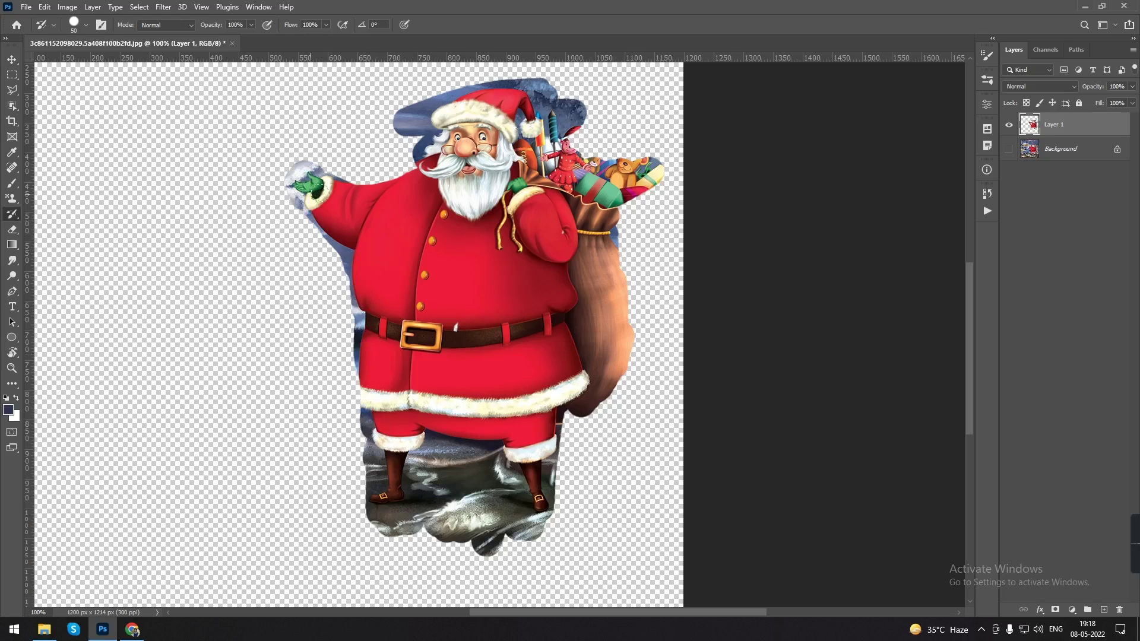
mouse_move(598, 241)
mouse_down()
mouse_move(632, 291)
mouse_move(629, 410)
mouse_move(603, 373)
mouse_move(647, 324)
mouse_move(614, 253)
mouse_up()
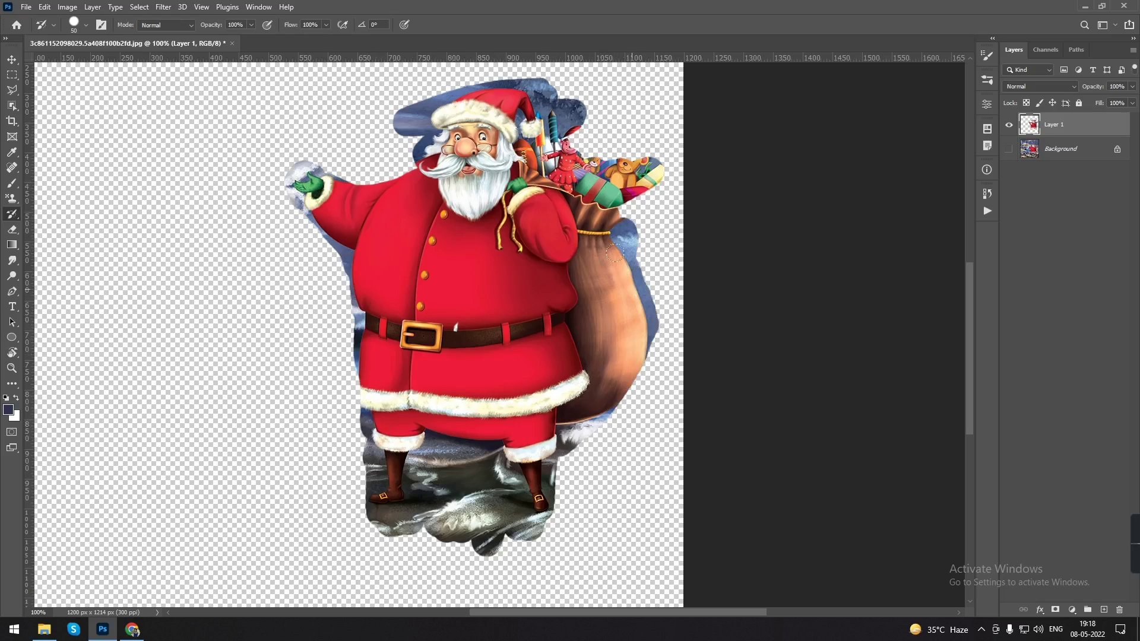
drag(609, 212, 665, 191)
mouse_move(599, 159)
mouse_down()
mouse_move(569, 130)
mouse_move(632, 157)
mouse_move(626, 145)
mouse_move(659, 202)
mouse_move(615, 229)
mouse_up()
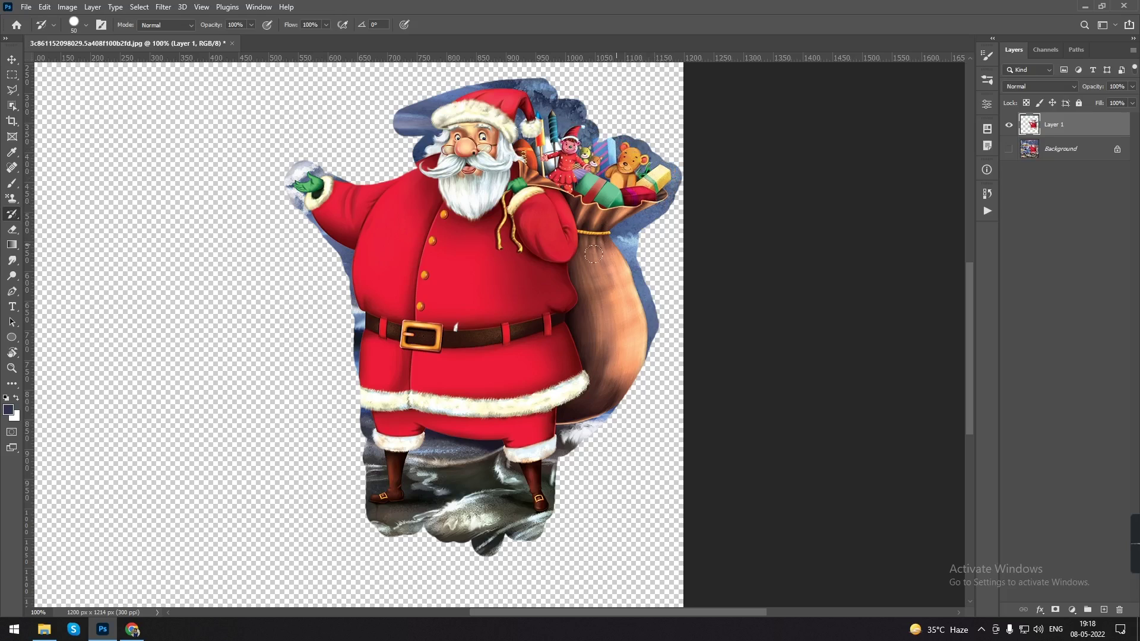
Restore the backdrop along Santa's sides and base, then zoom out to the whole document.
mouse_move(371, 340)
mouse_down()
mouse_move(350, 393)
mouse_move(362, 415)
mouse_move(376, 372)
mouse_move(356, 425)
mouse_move(411, 447)
mouse_up()
mouse_move(564, 358)
mouse_down()
mouse_move(579, 389)
mouse_move(562, 439)
mouse_move(518, 482)
mouse_move(363, 451)
mouse_move(351, 255)
mouse_up()
mouse_move(380, 298)
mouse_down()
mouse_move(387, 403)
mouse_move(351, 308)
mouse_move(309, 255)
mouse_move(426, 197)
mouse_up()
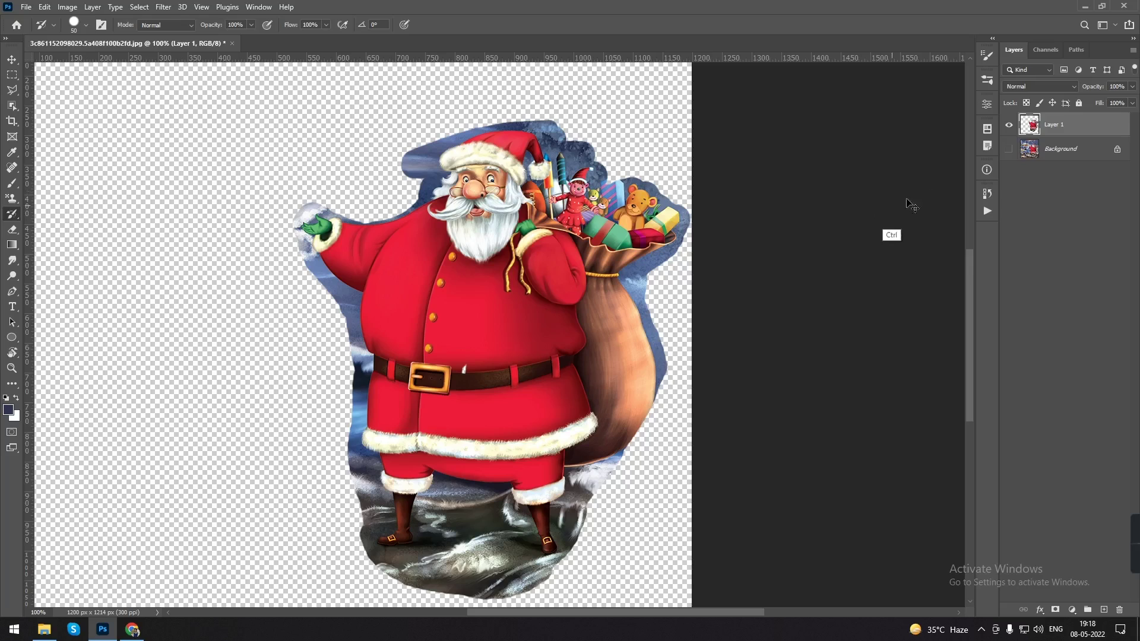
key(ctrl+minus)
Compare Layer 1 and Background by toggling their visibility, ending with both layers visible.
click(1008, 125)
click(1008, 149)
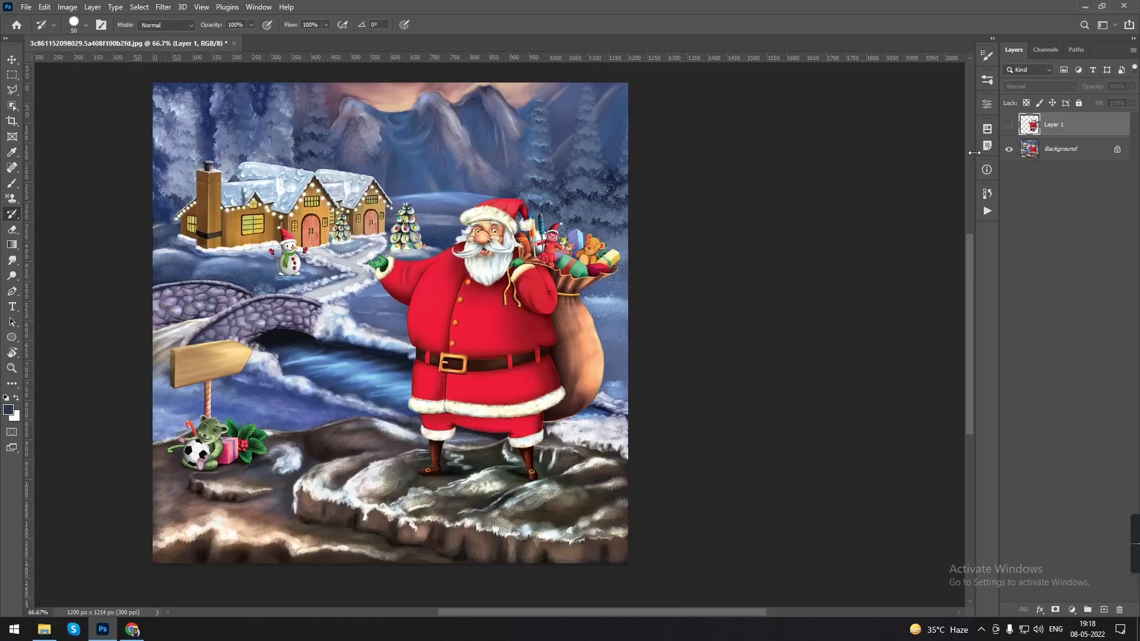
click(1007, 125)
click(1008, 150)
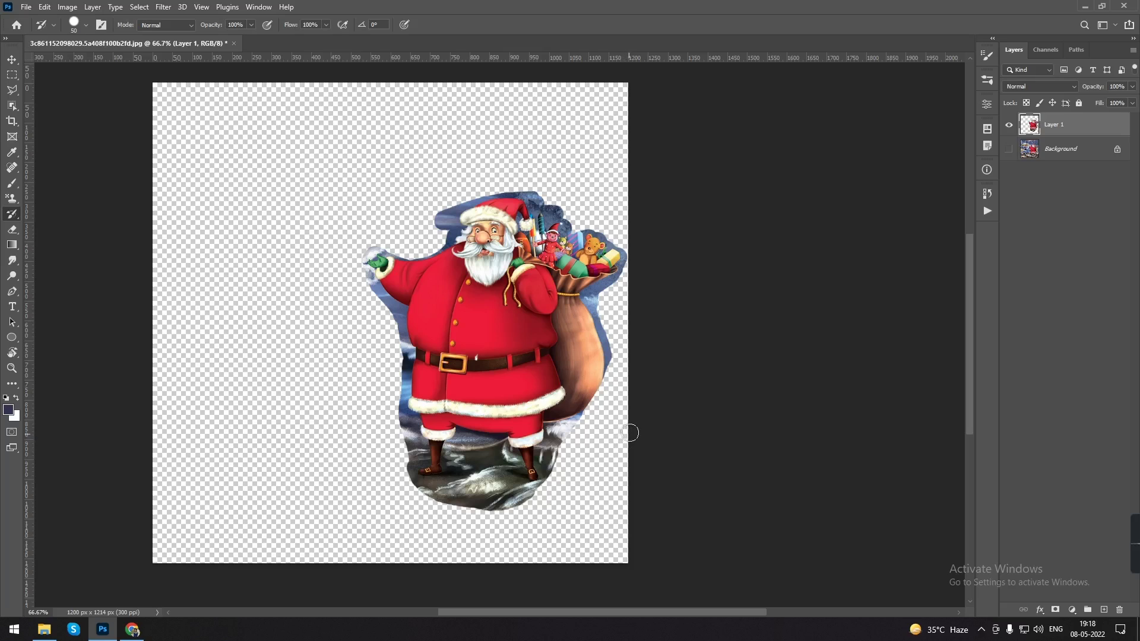
click(1009, 149)
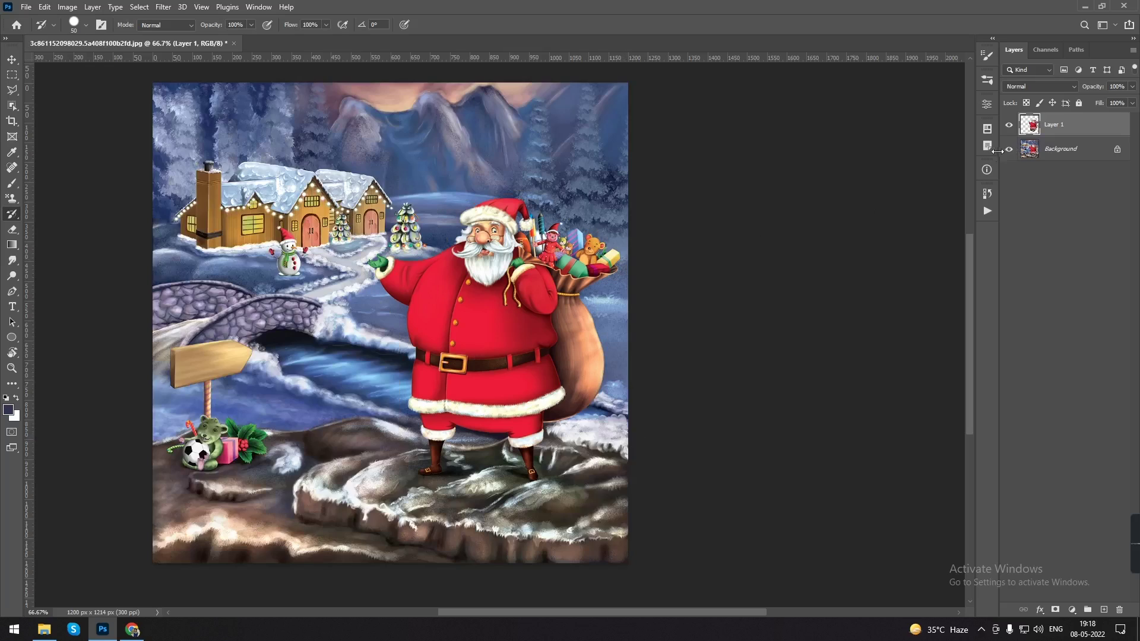